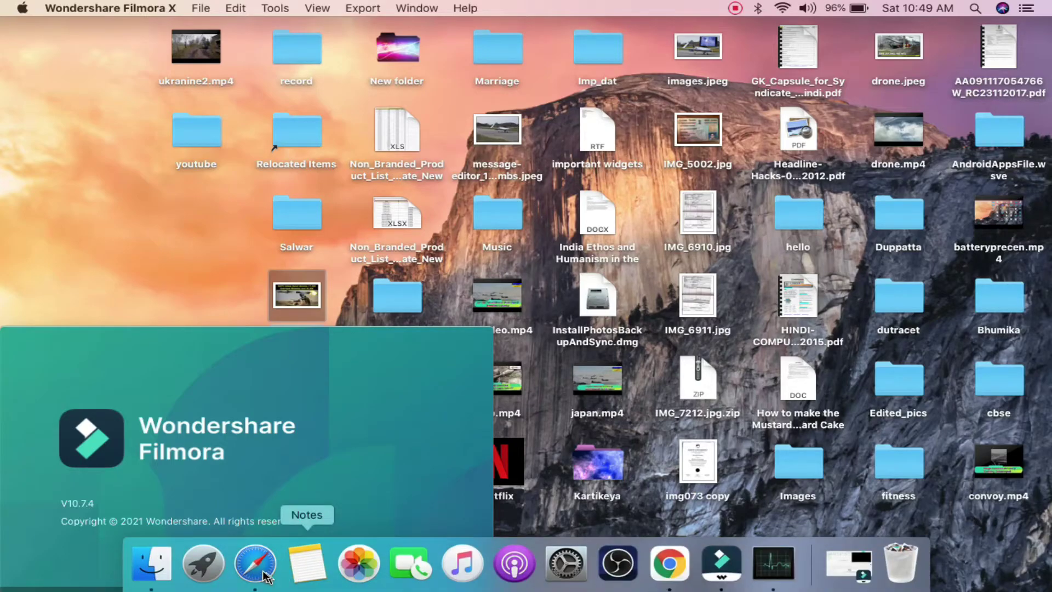
click(666, 567)
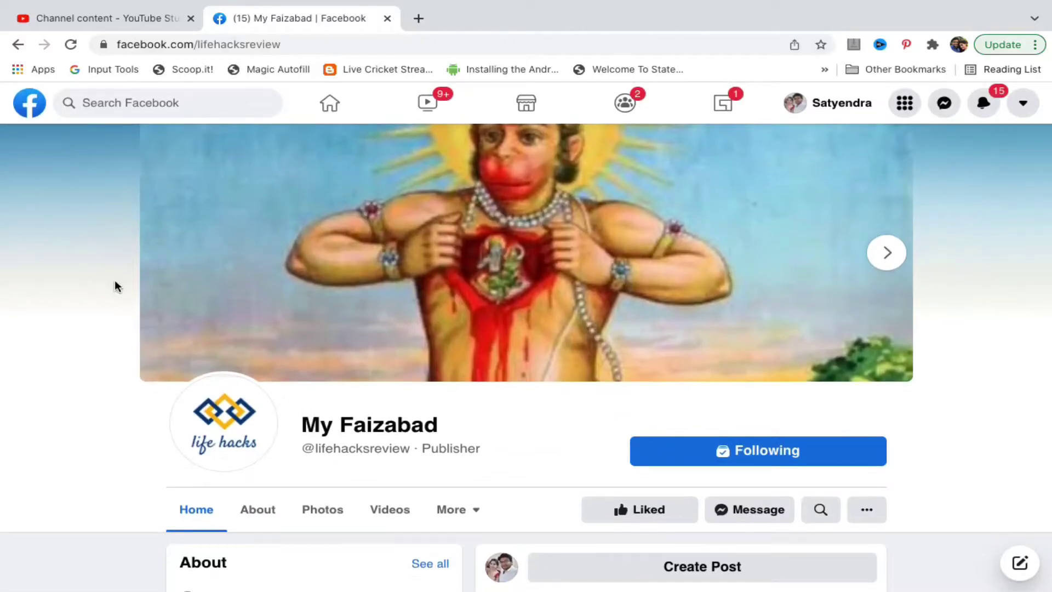
scroll(115, 280, down, 2)
scroll(114, 281, up, 2)
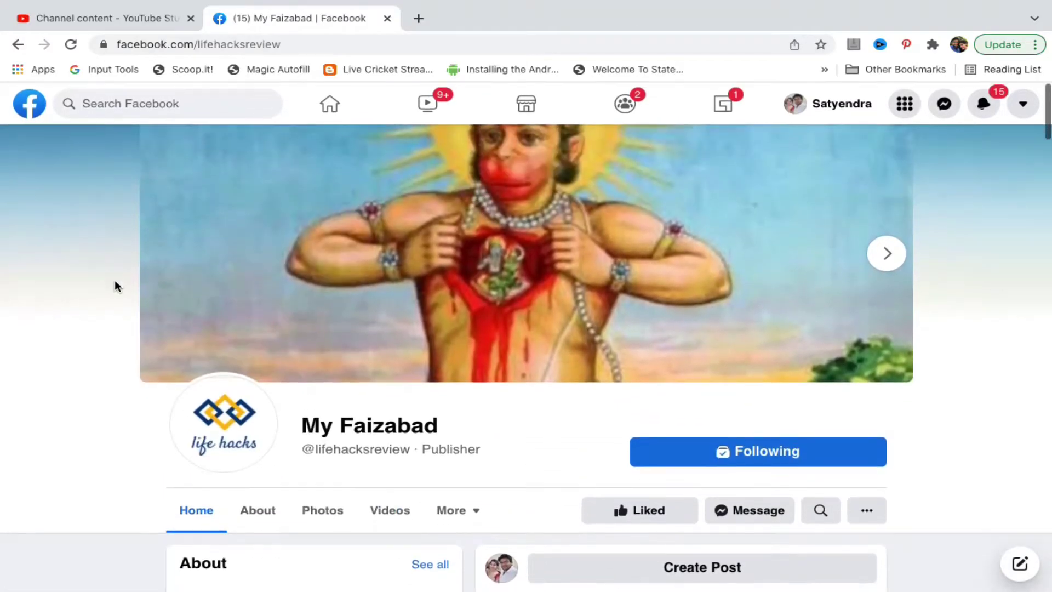
scroll(115, 283, down, 4)
scroll(115, 284, down, 1)
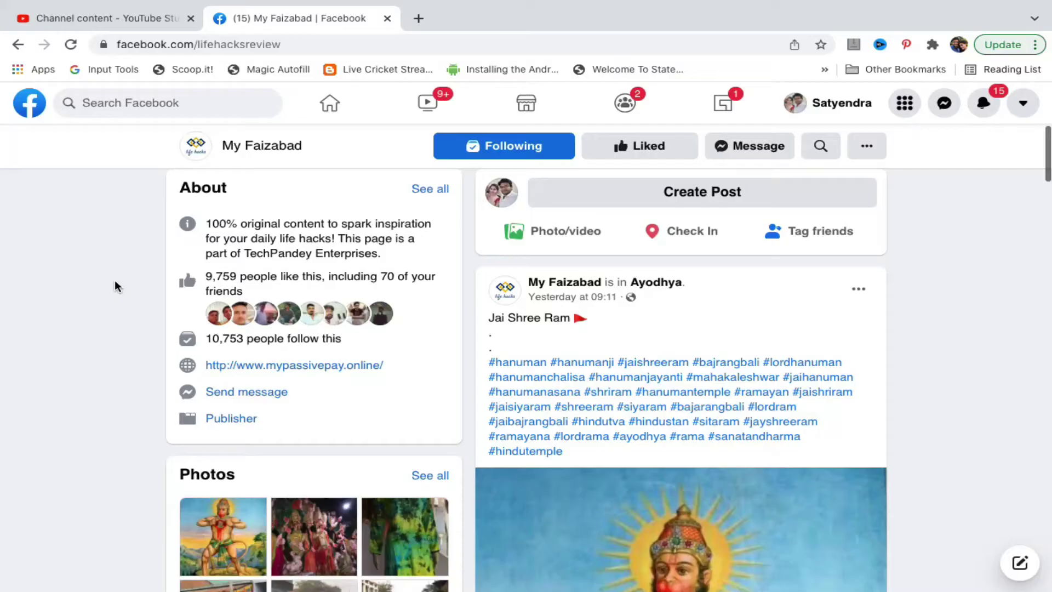
scroll(115, 283, down, 2)
scroll(116, 285, down, 3)
scroll(115, 285, up, 2)
scroll(115, 285, up, 7)
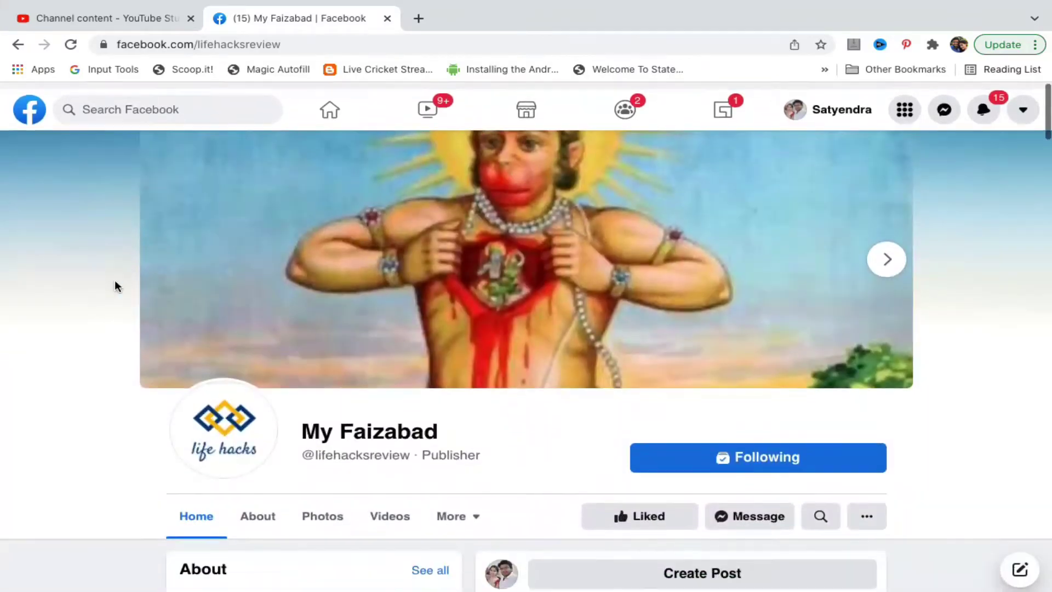
scroll(115, 285, down, 2)
scroll(115, 285, up, 3)
click(71, 45)
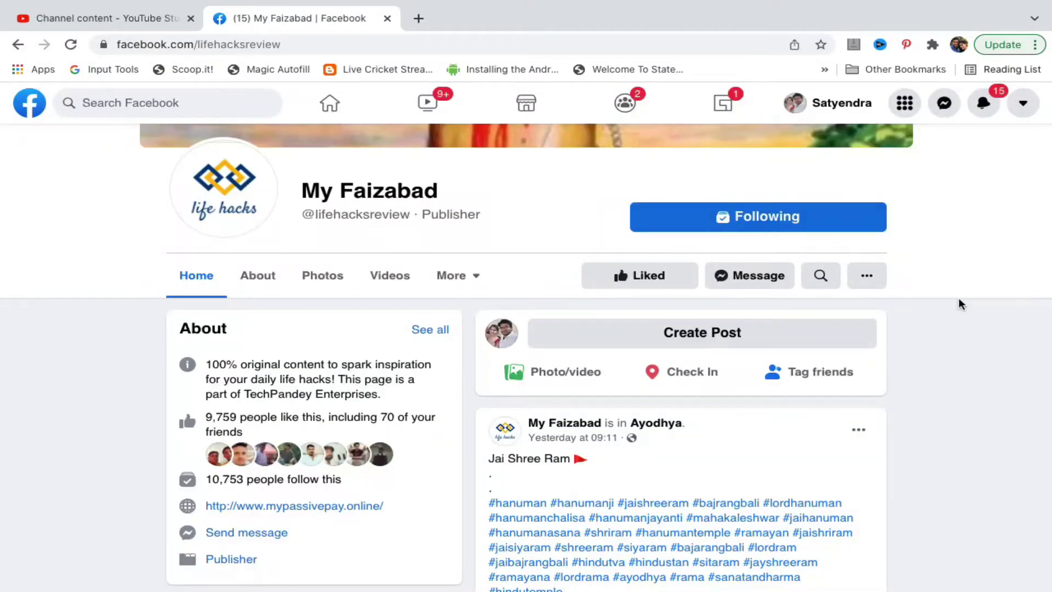
scroll(959, 304, down, 4)
scroll(959, 304, down, 2)
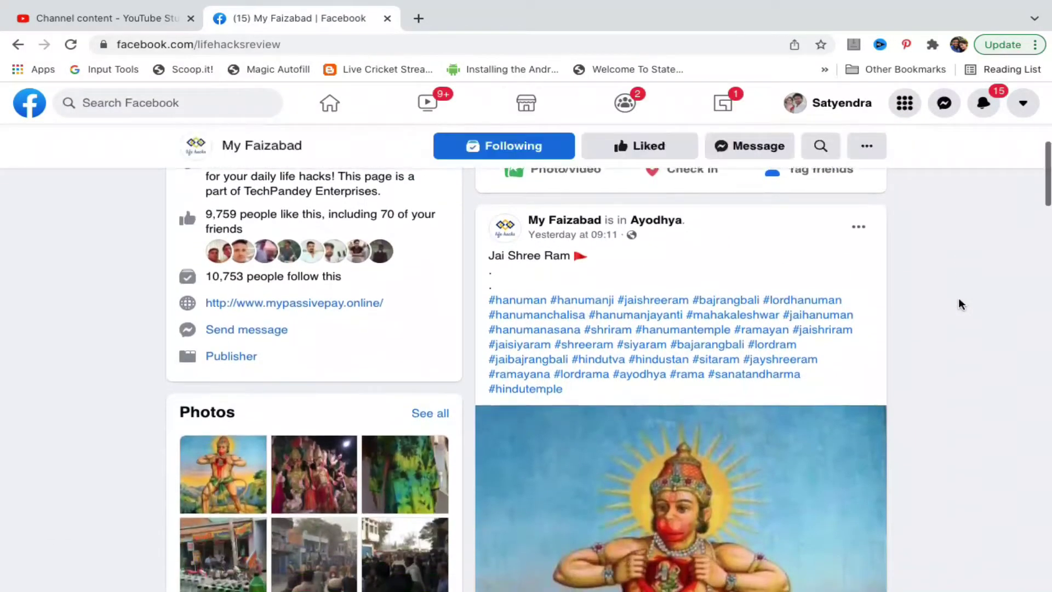
scroll(959, 304, down, 3)
scroll(959, 304, down, 3)
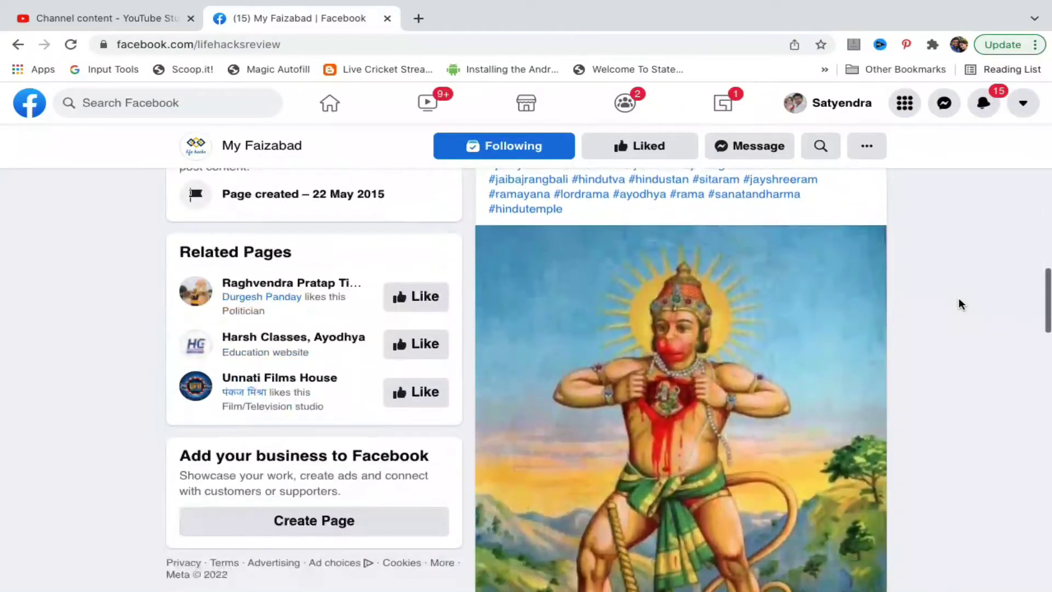
scroll(959, 304, up, 4)
scroll(959, 304, up, 6)
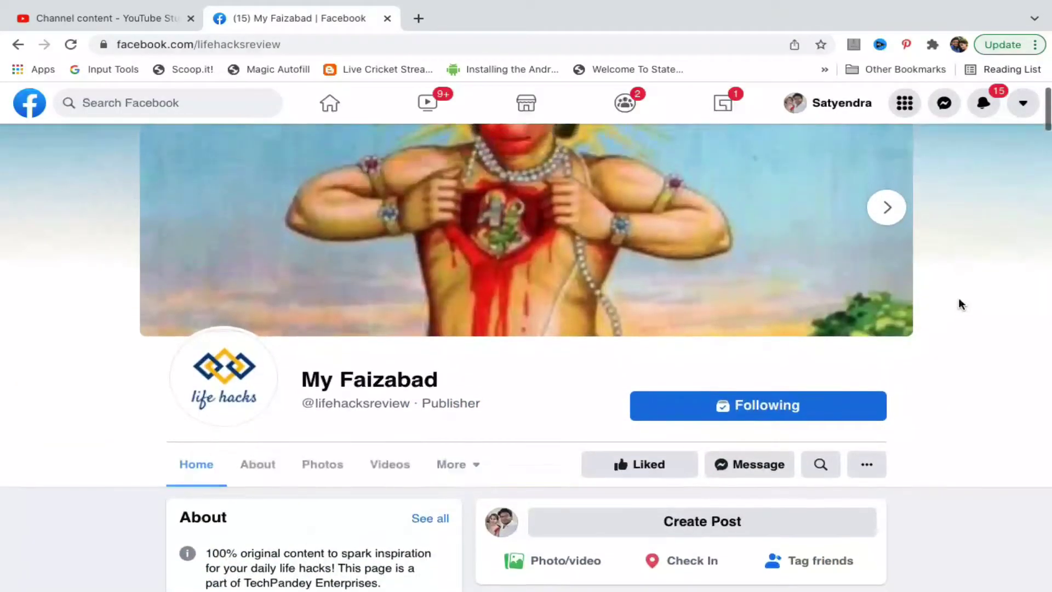
scroll(959, 304, down, 1)
scroll(959, 303, down, 3)
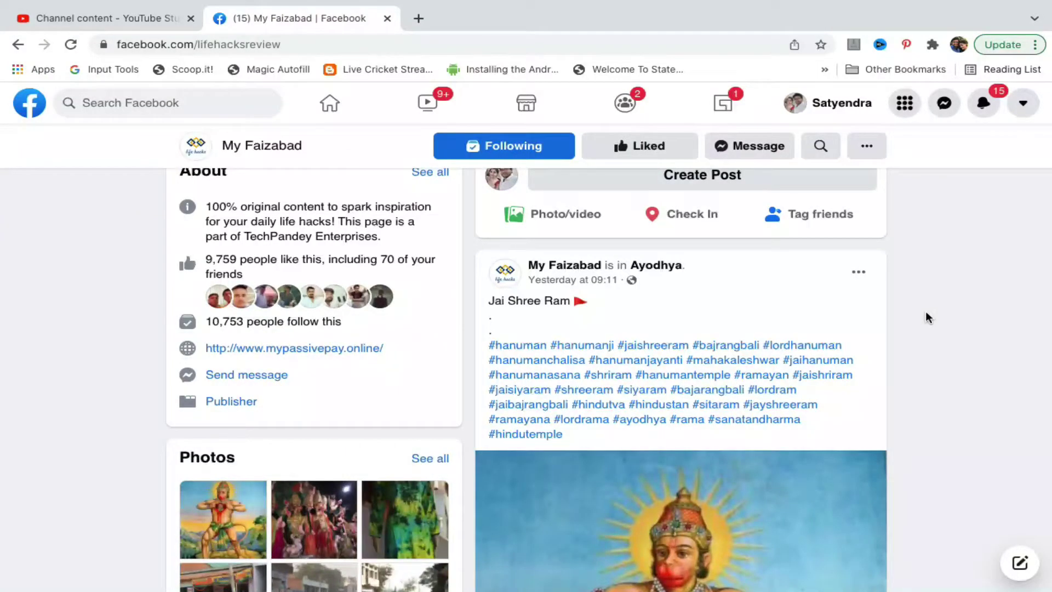
scroll(926, 318, up, 5)
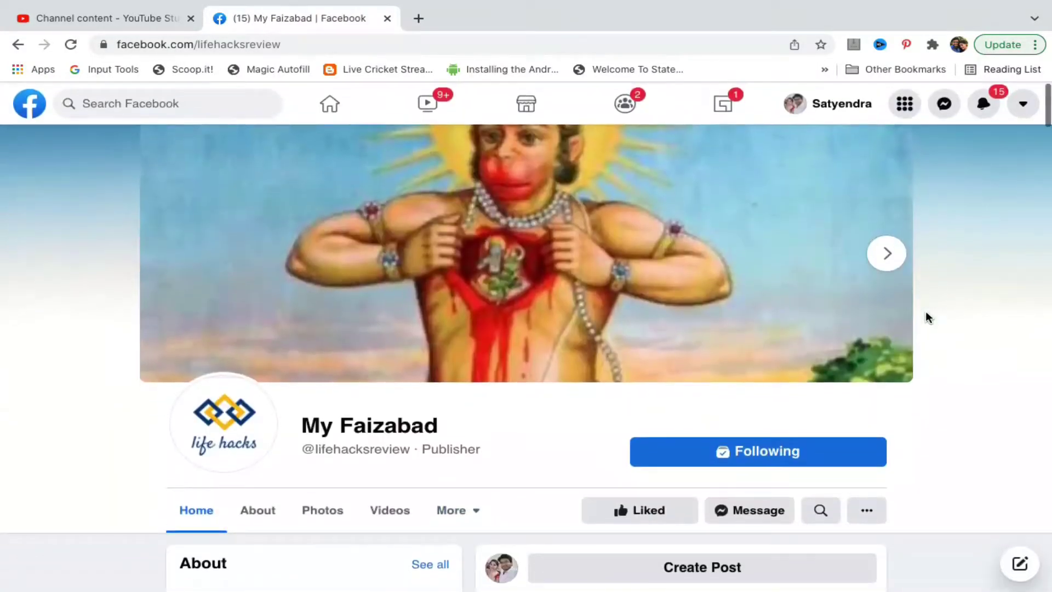
scroll(926, 317, down, 2)
scroll(926, 317, down, 1)
scroll(926, 318, down, 2)
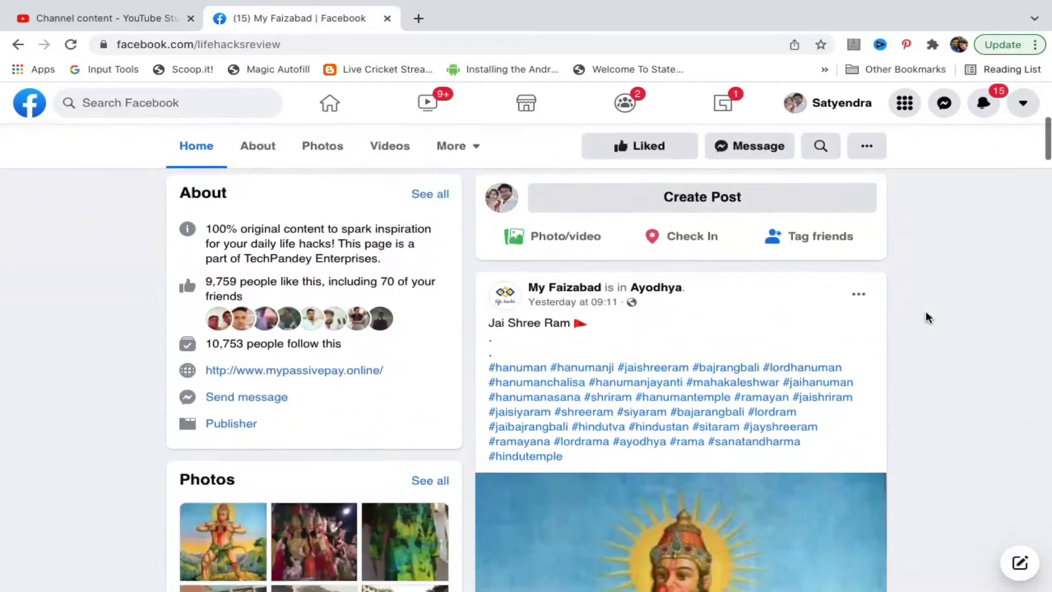
scroll(926, 317, down, 1)
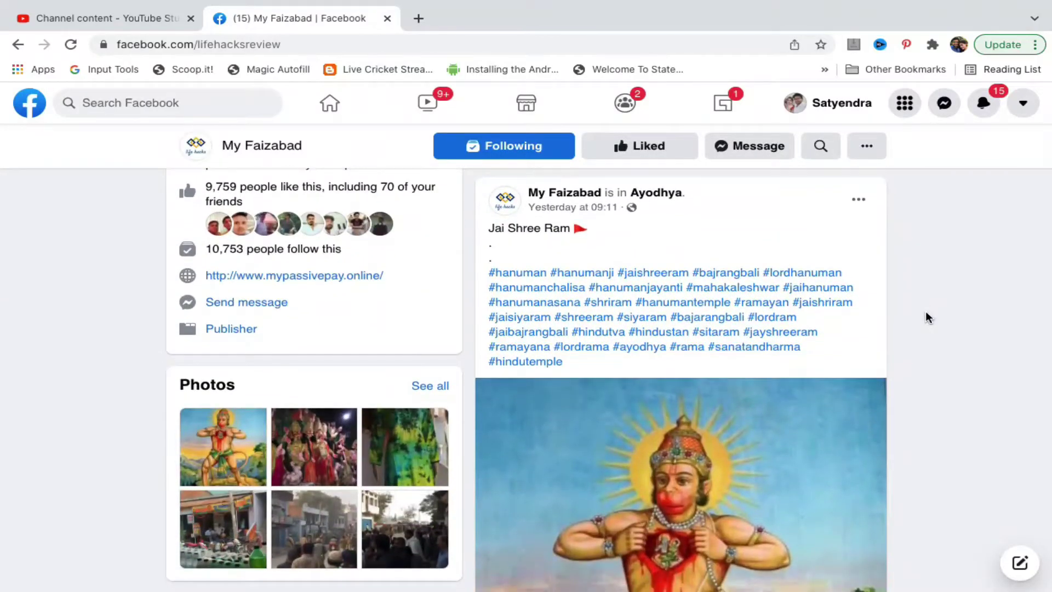
scroll(926, 317, down, 2)
scroll(925, 318, down, 4)
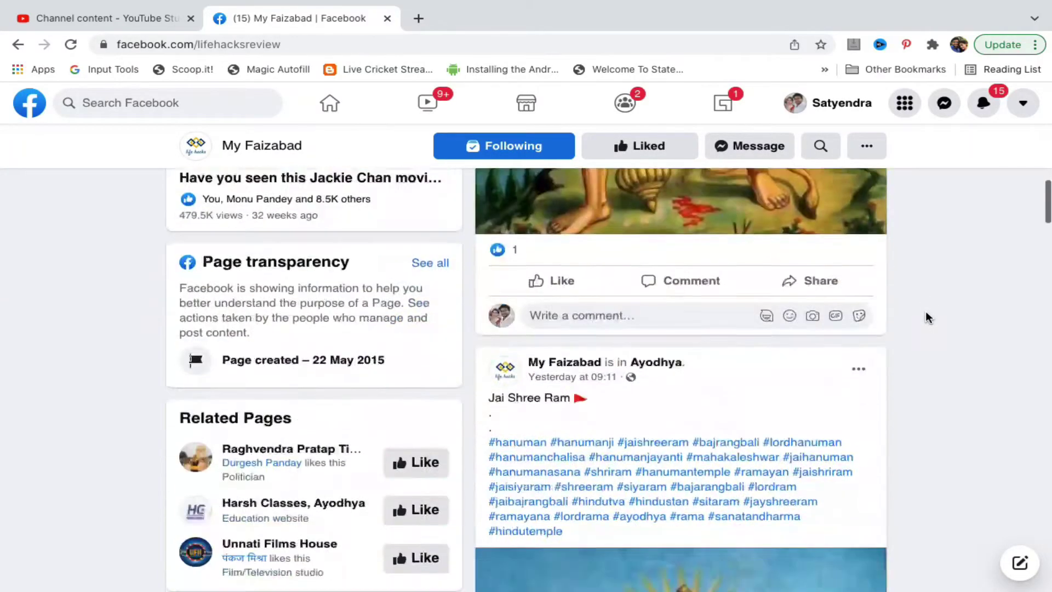
scroll(926, 317, up, 10)
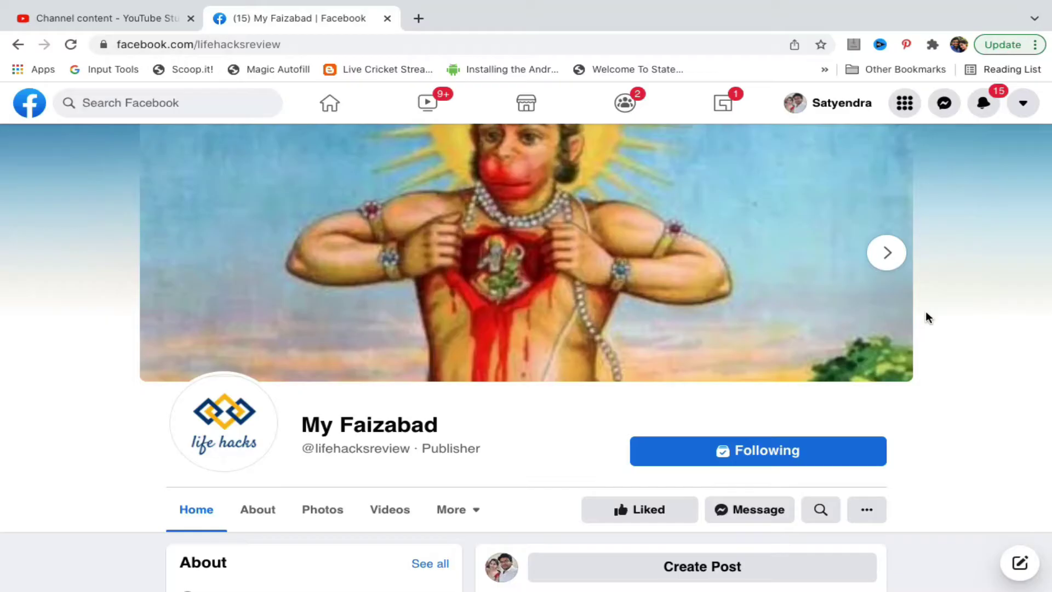
scroll(926, 318, down, 1)
scroll(926, 317, down, 3)
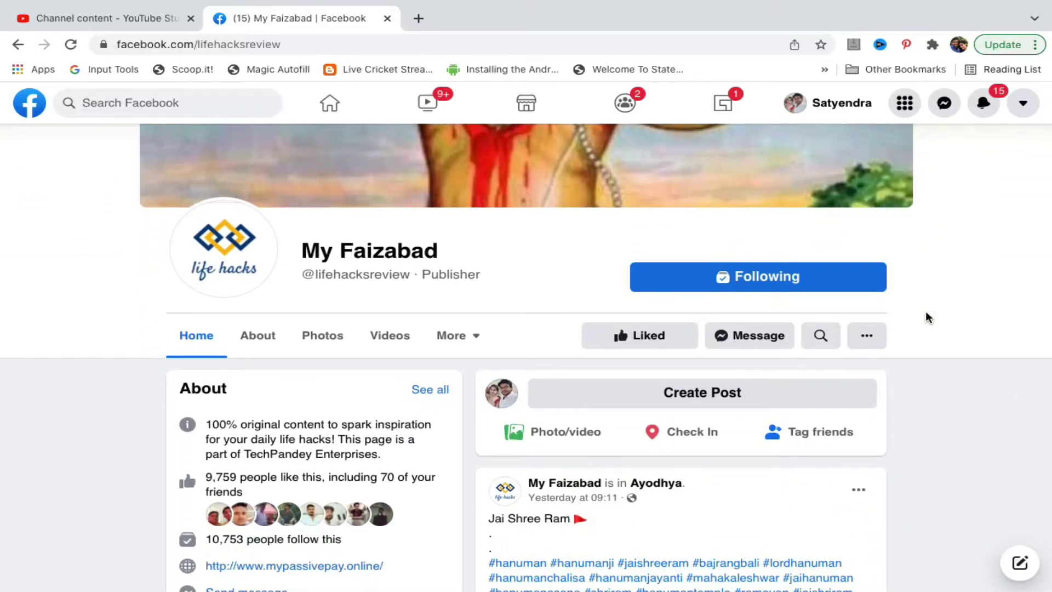
scroll(925, 318, down, 1)
scroll(926, 317, down, 1)
scroll(926, 317, down, 1)
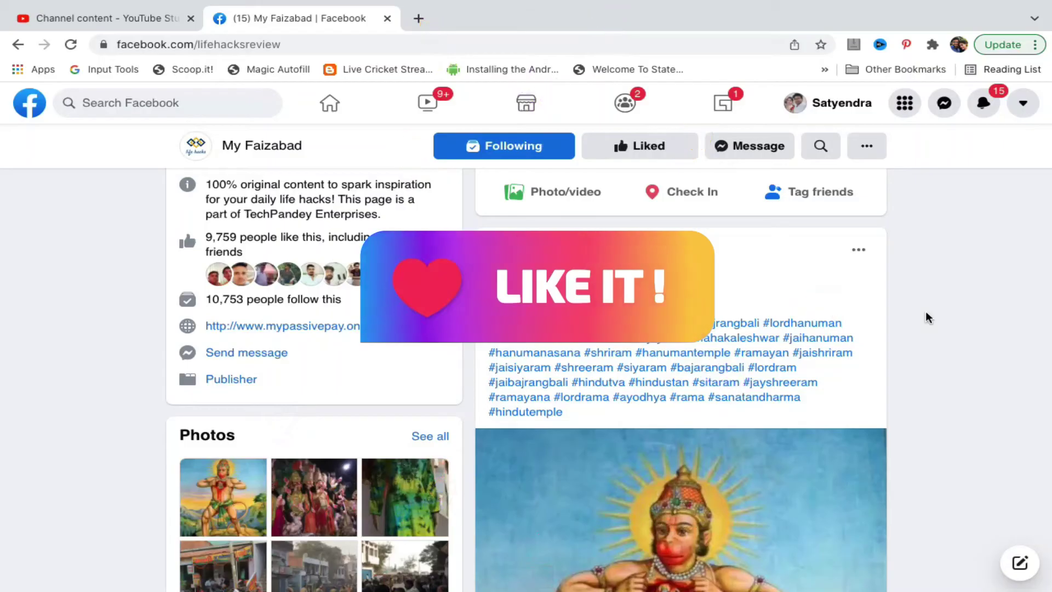
Open business.facebook.com in a new Chrome tab
click(418, 18)
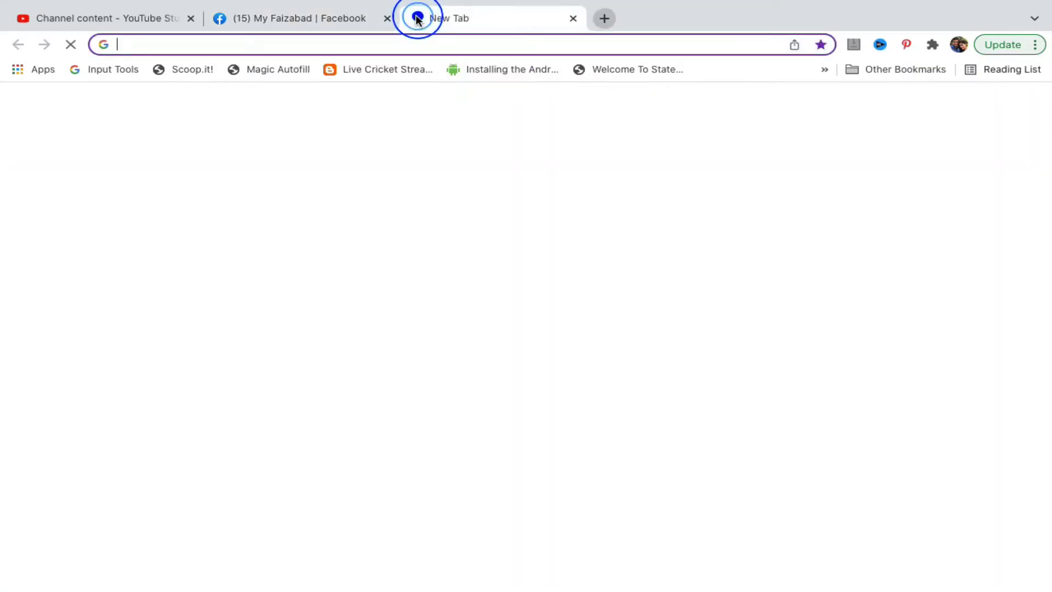
text(business.facebook.com)
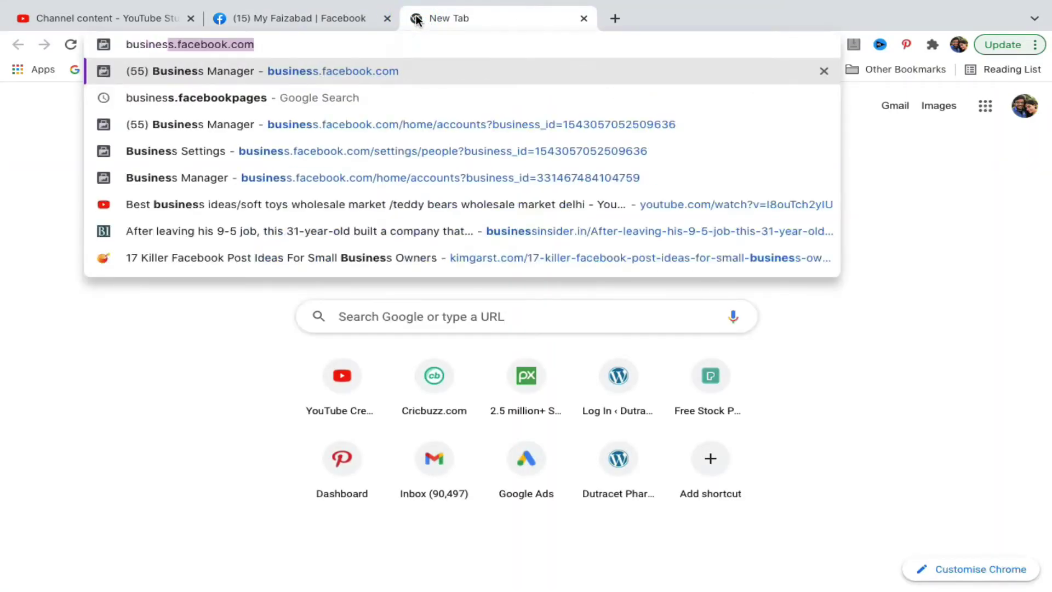
key(Return)
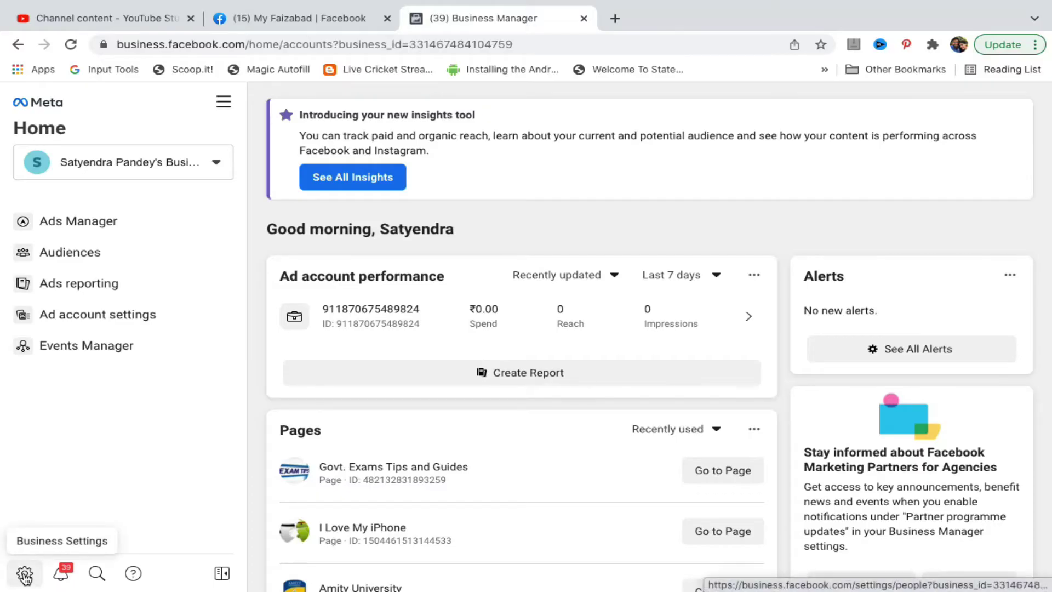
Go to Business Settings and open the business account switcher
click(25, 577)
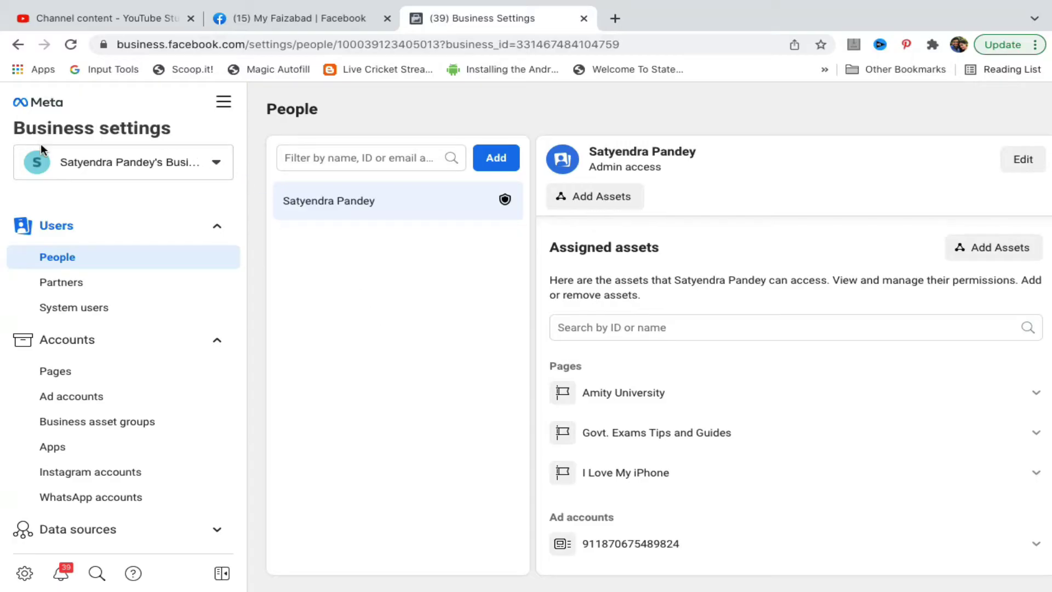
click(216, 167)
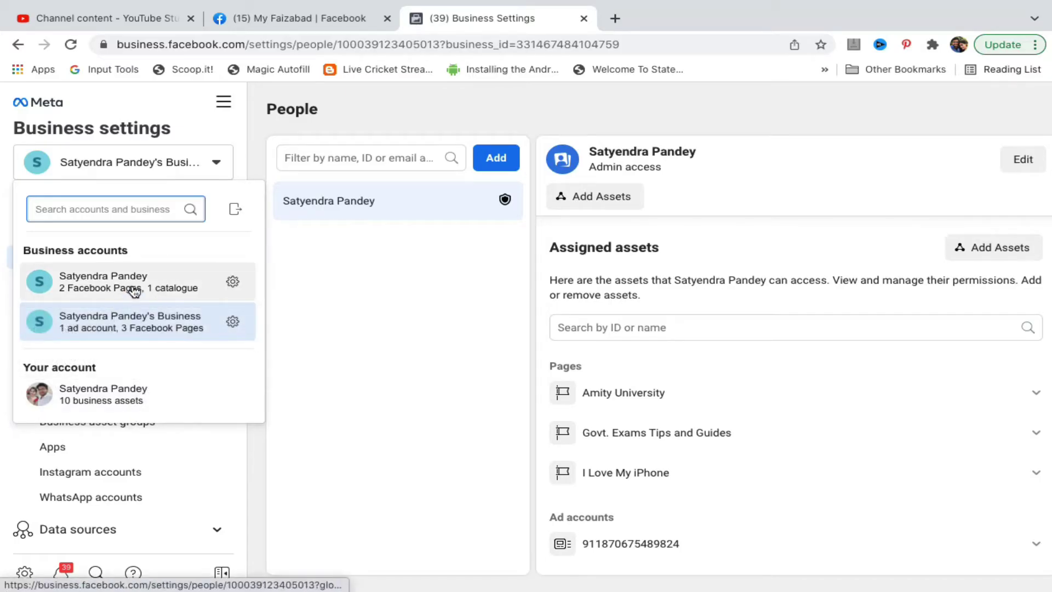
mouse_move(131, 322)
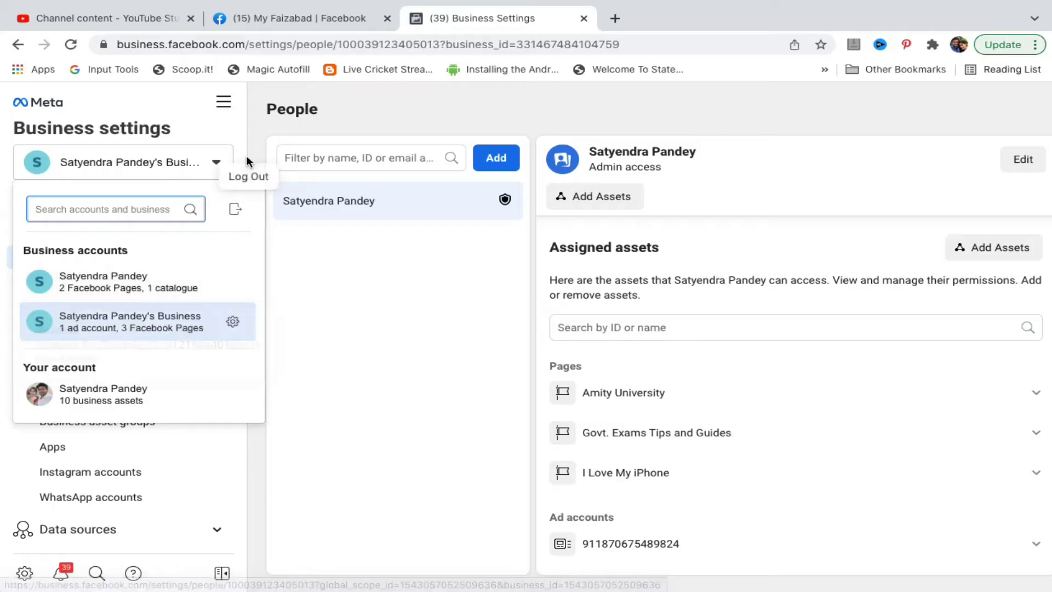
Browse the business account list again, then show the business's Pages under Accounts
click(251, 156)
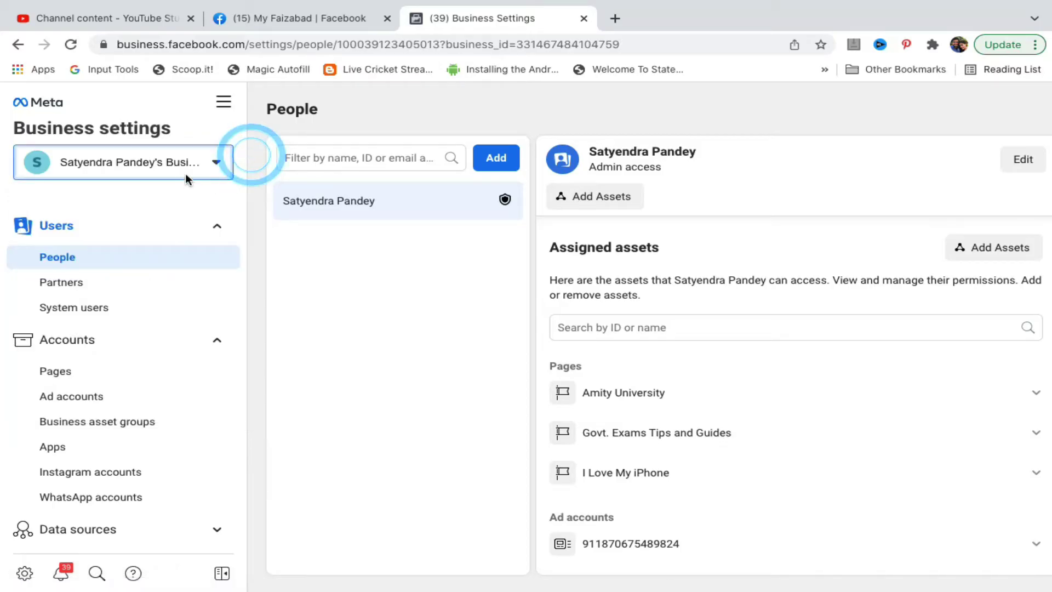
click(212, 165)
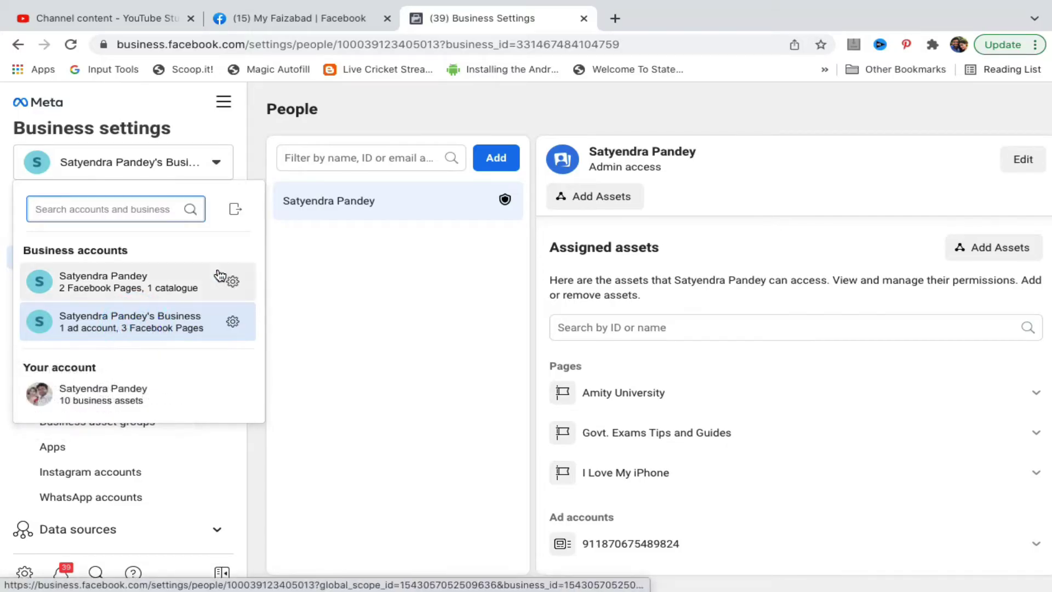
click(257, 161)
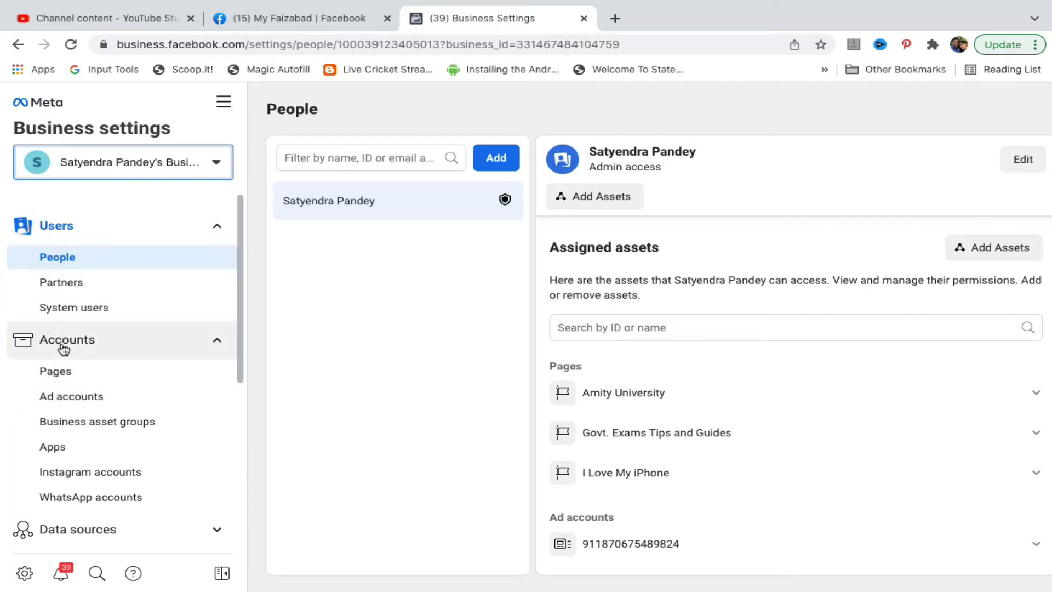
click(70, 373)
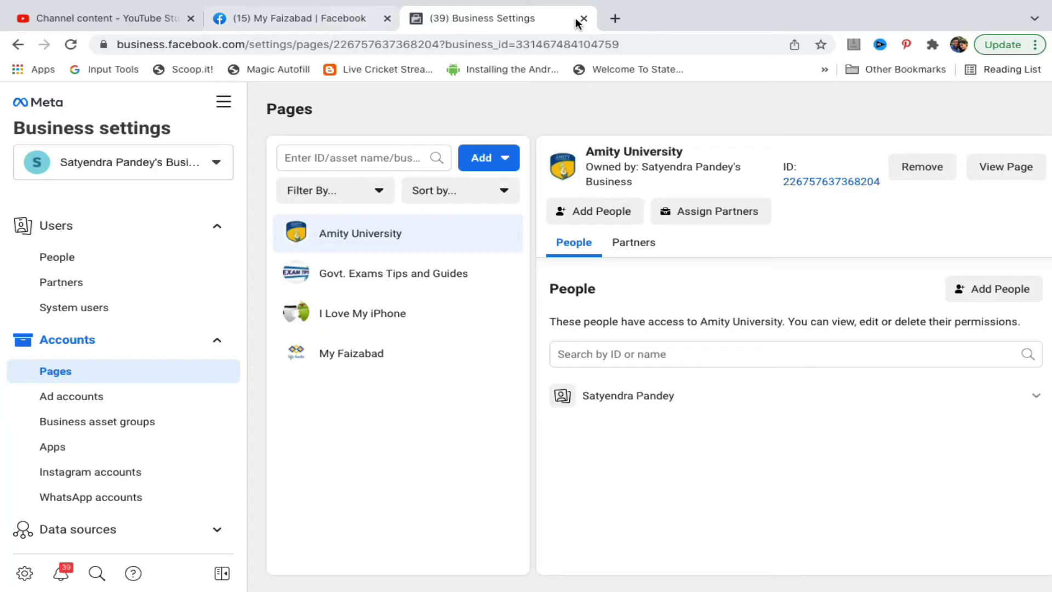
Load facebook.com in another new tab
click(614, 20)
text(face)
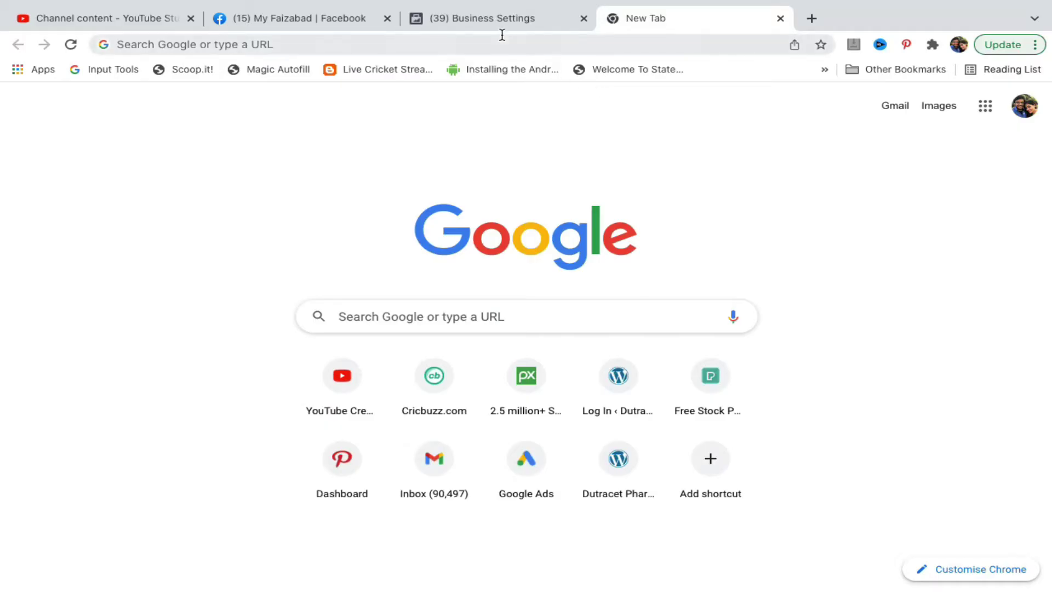
click(497, 46)
text(face)
key(Return)
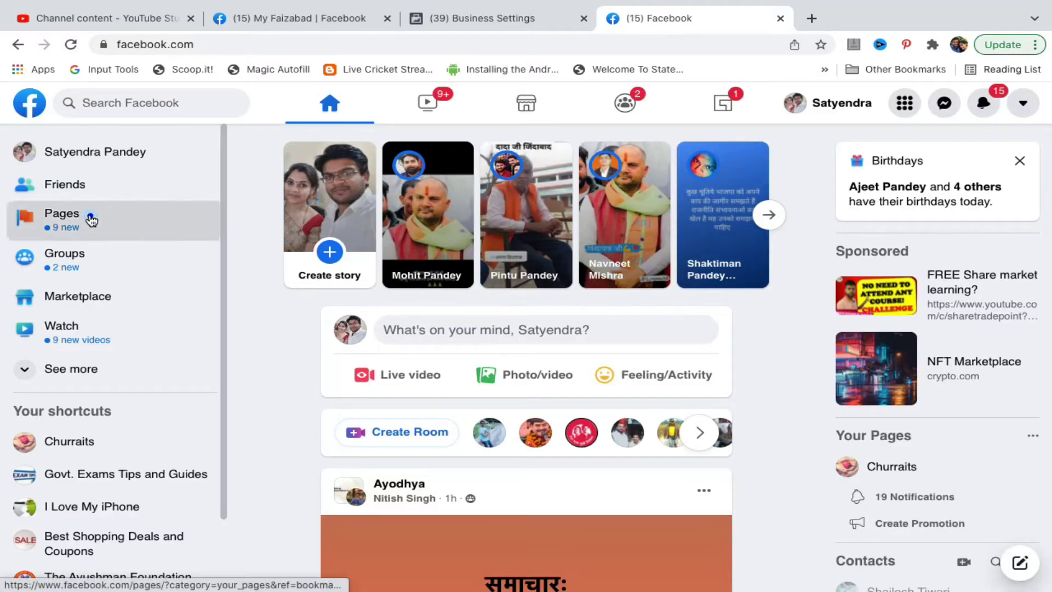
Expand the full list of managed Pages and briefly check the My Faizabad tab
click(90, 219)
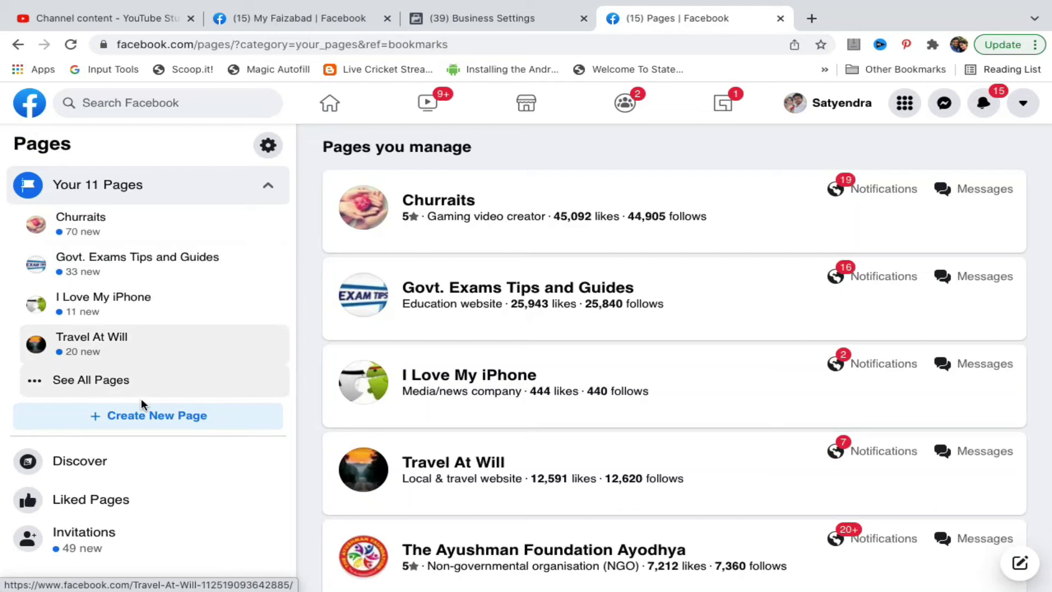
click(92, 380)
scroll(236, 399, down, 2)
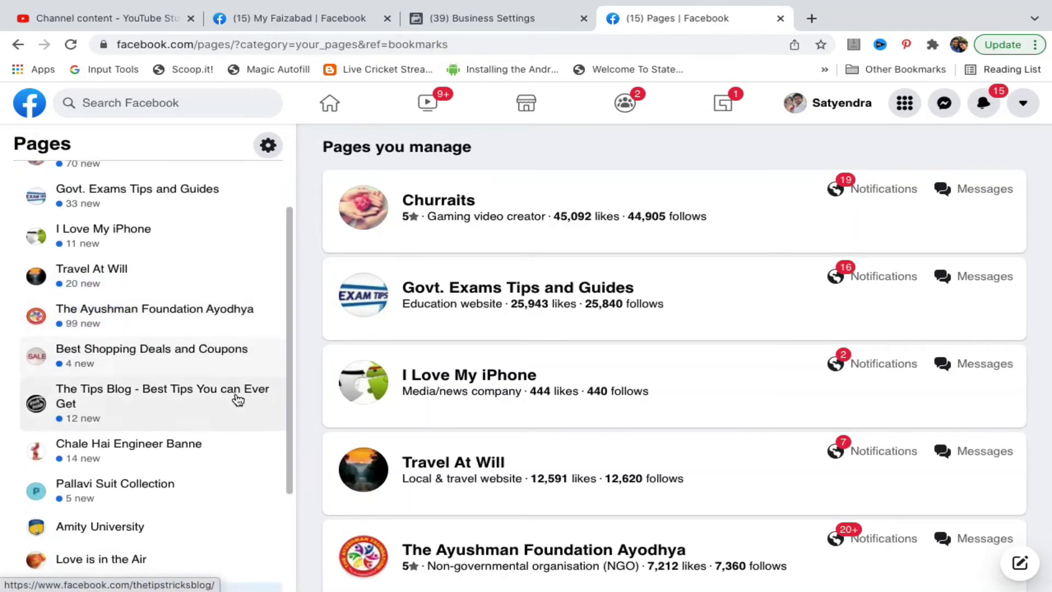
scroll(236, 400, down, 3)
scroll(238, 399, up, 1)
scroll(237, 399, up, 1)
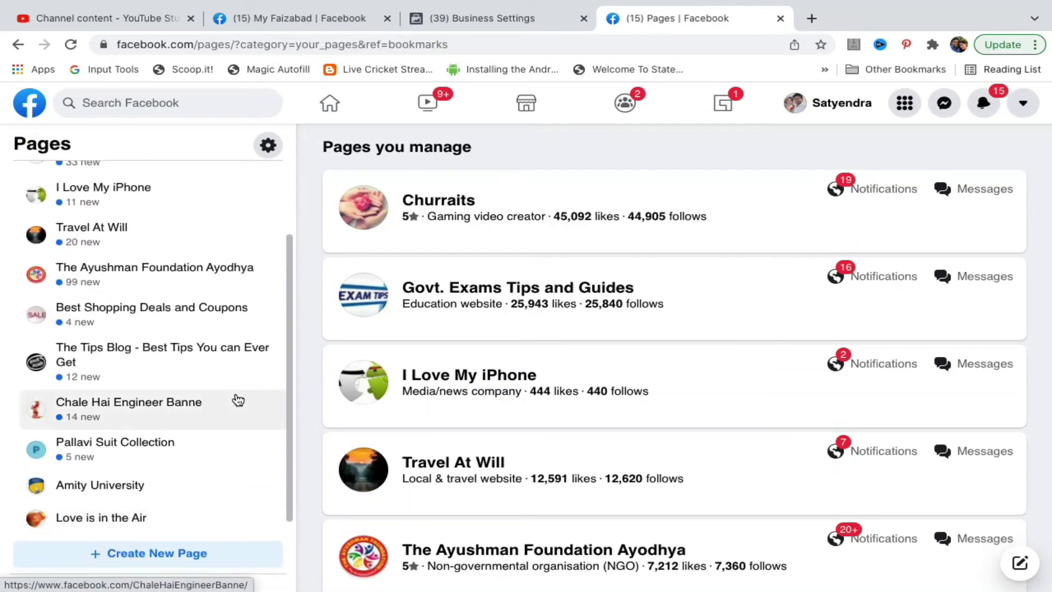
scroll(237, 399, up, 1)
scroll(237, 399, up, 1)
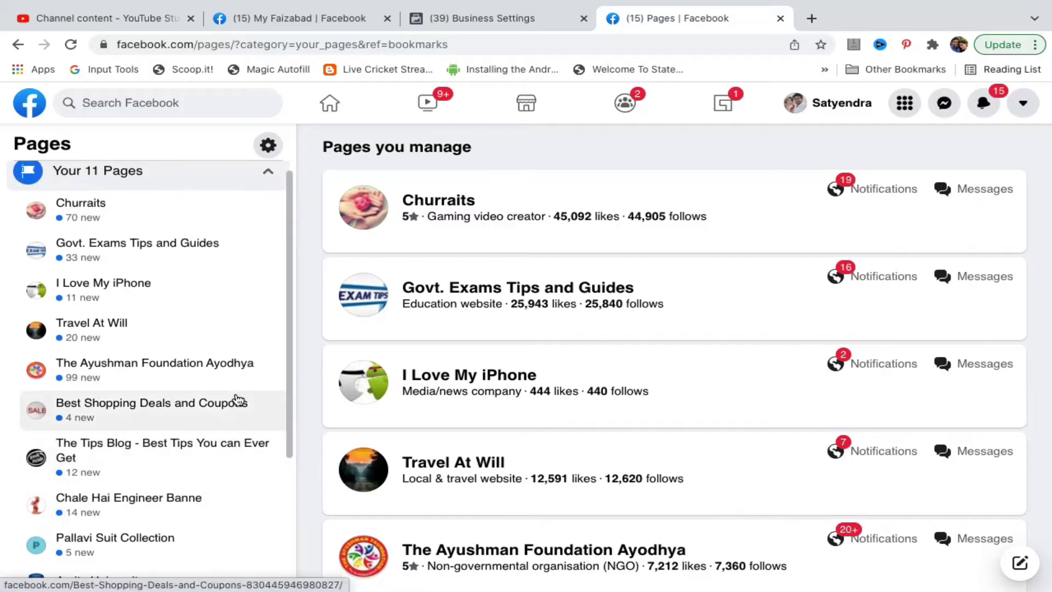
click(316, 26)
scroll(415, 285, up, 2)
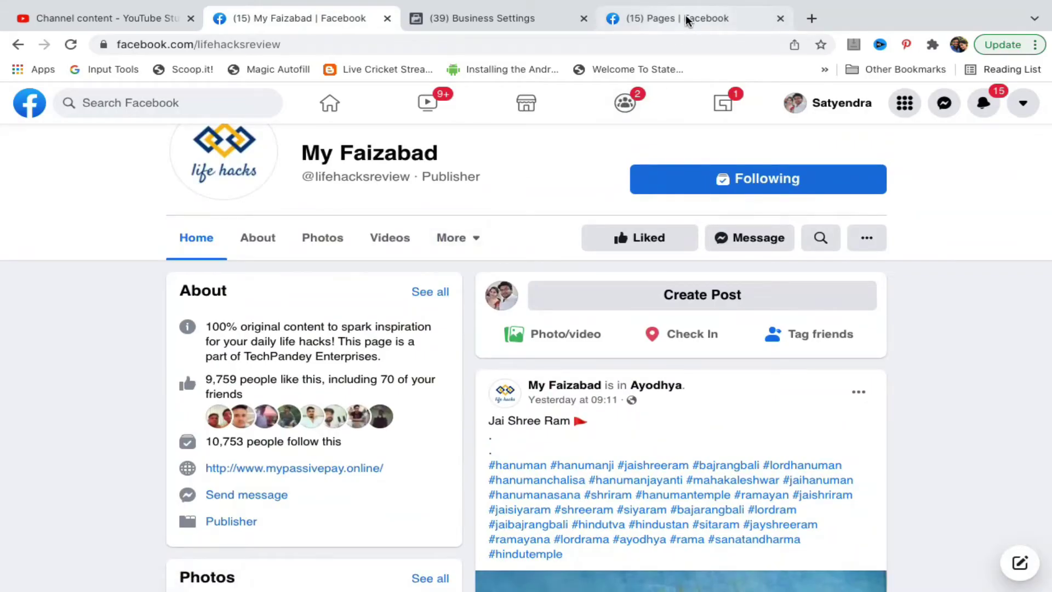
click(685, 16)
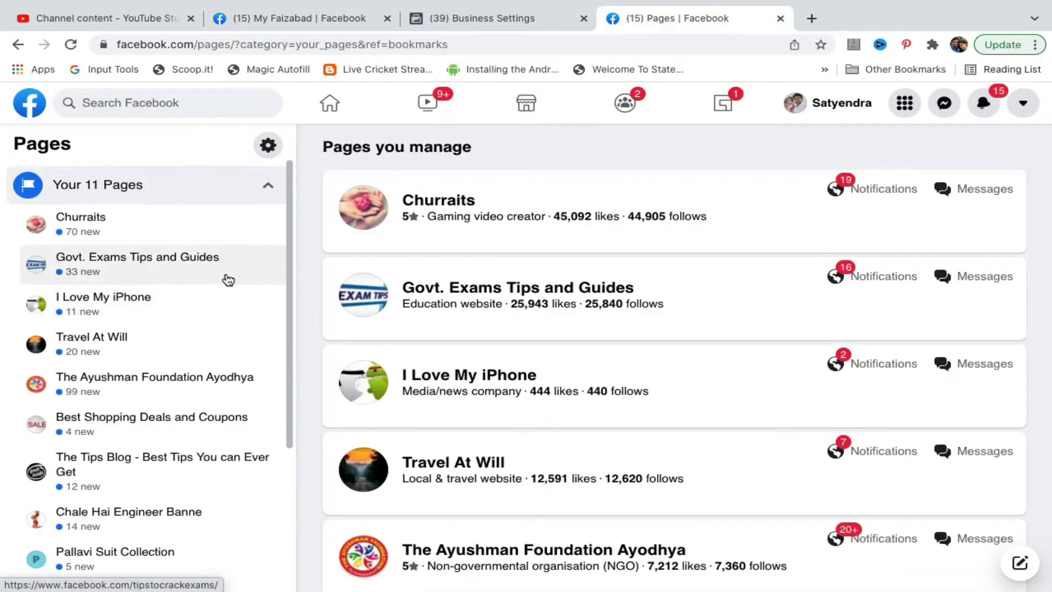
scroll(228, 280, down, 3)
scroll(227, 280, up, 2)
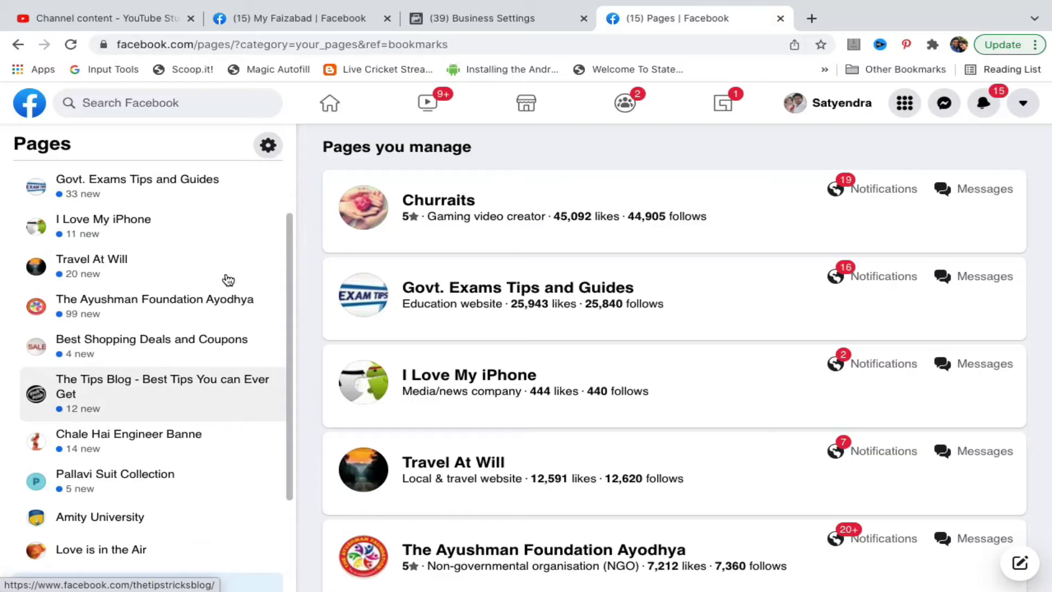
scroll(228, 280, down, 1)
scroll(228, 279, up, 1)
scroll(228, 280, up, 1)
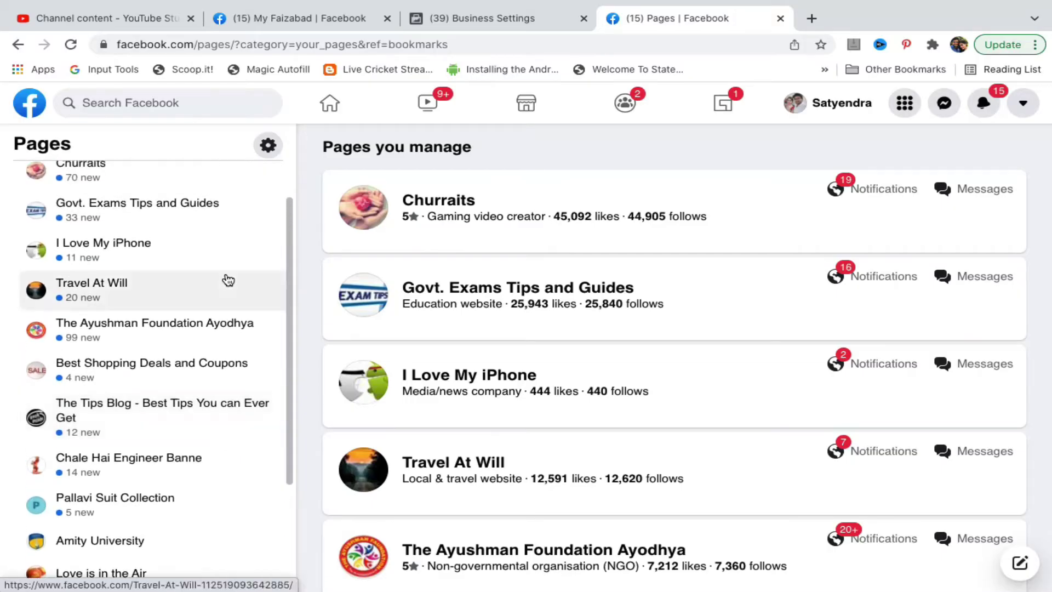
Open My Faizabad's page settings in Business Settings, glancing at the other tabs
click(534, 17)
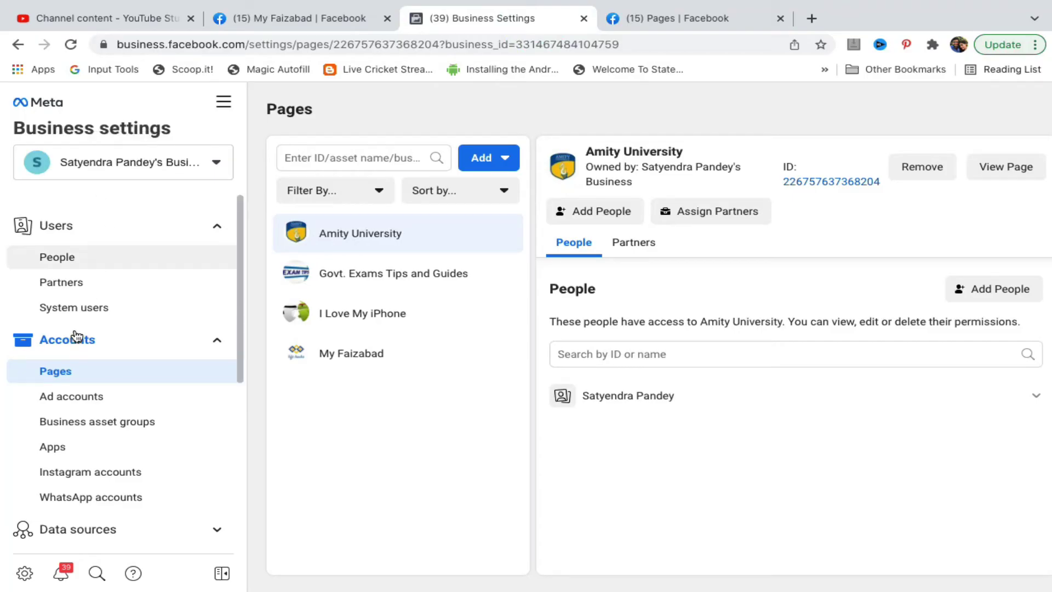
click(352, 362)
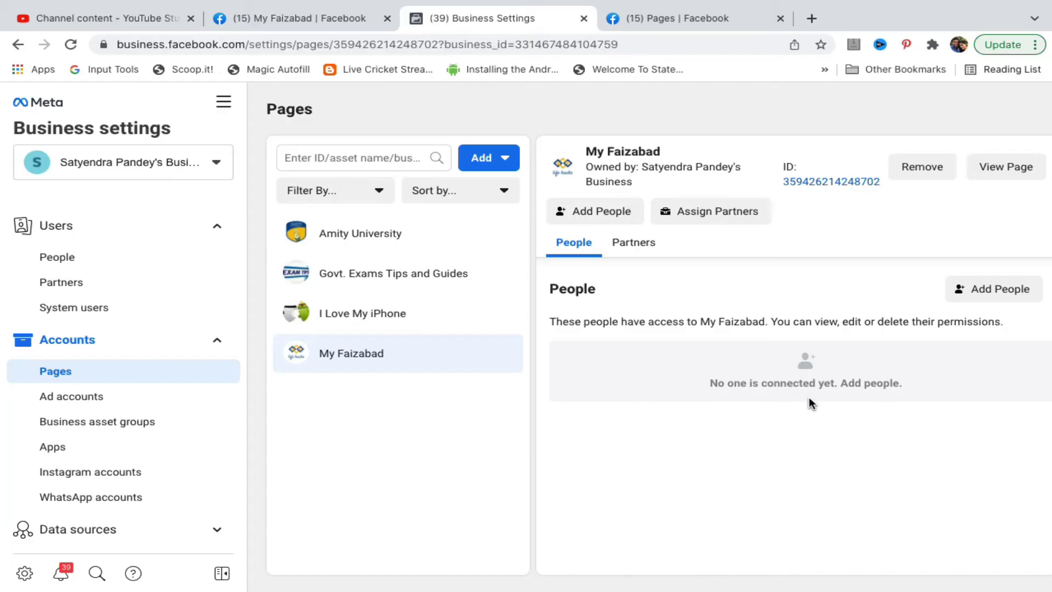
click(679, 33)
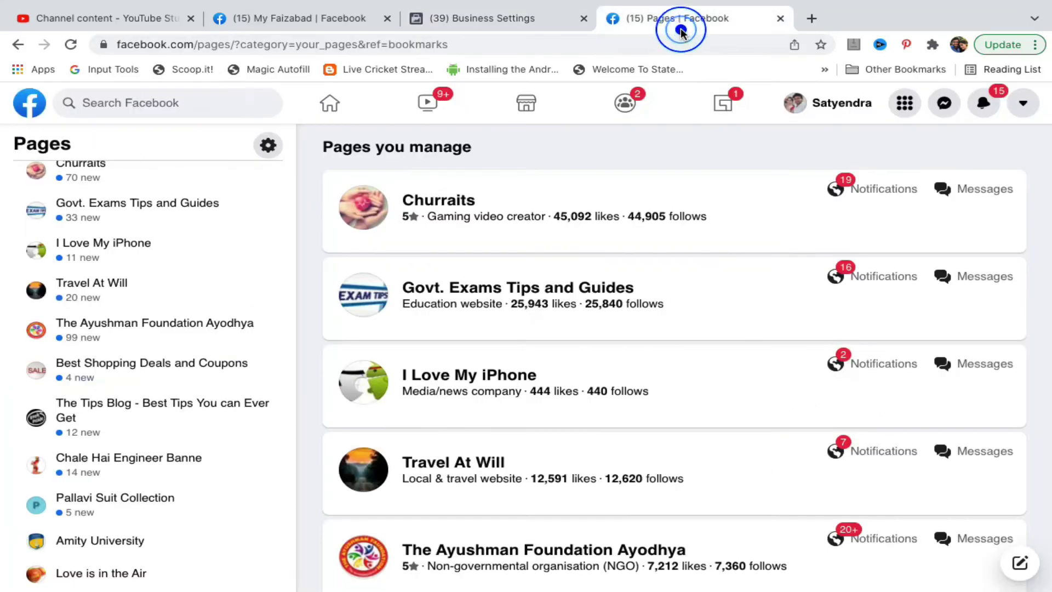
click(302, 16)
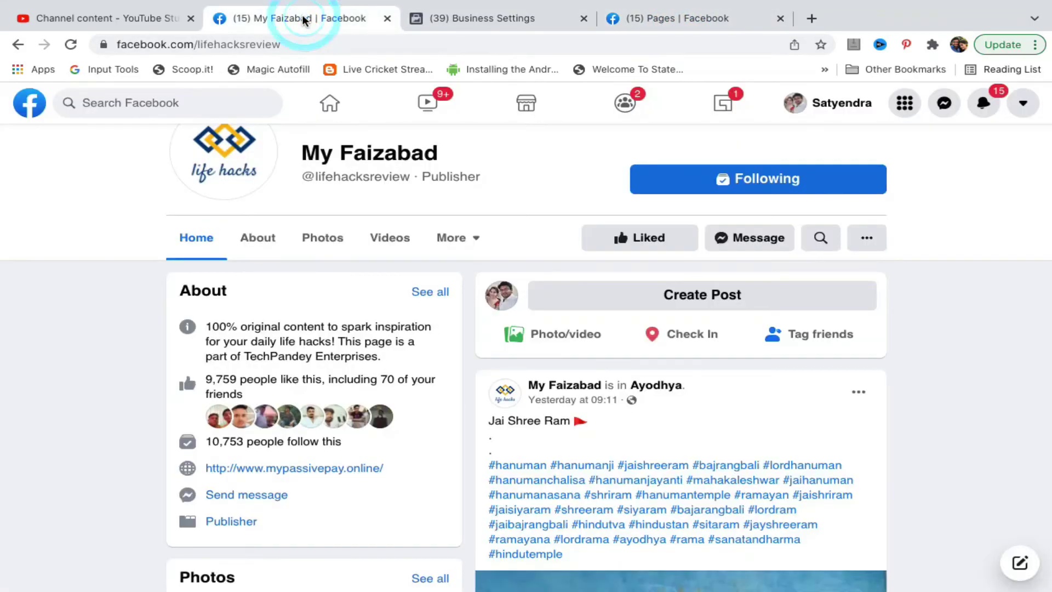
click(487, 17)
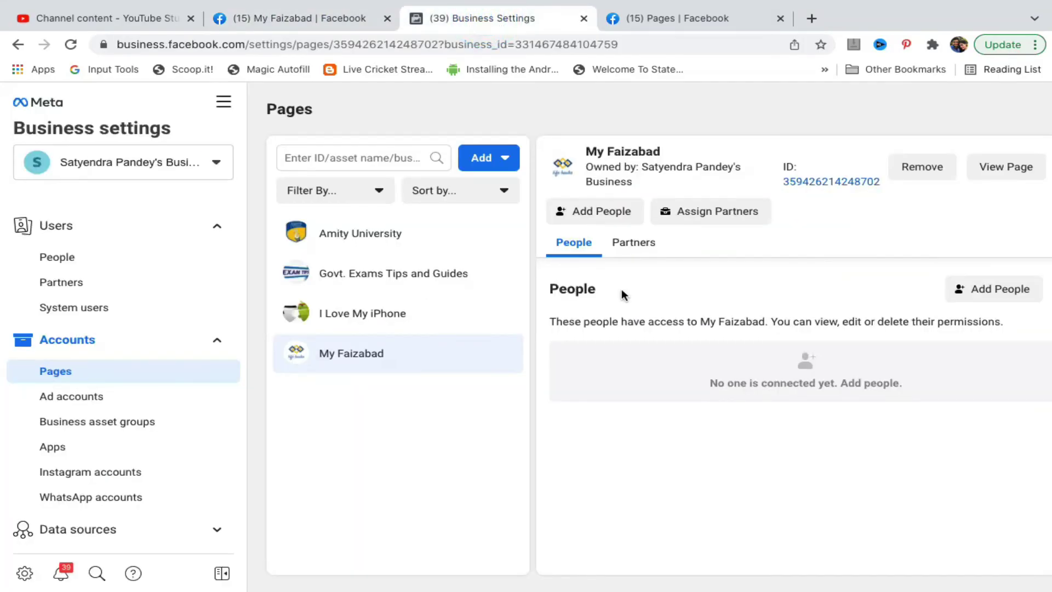
click(980, 293)
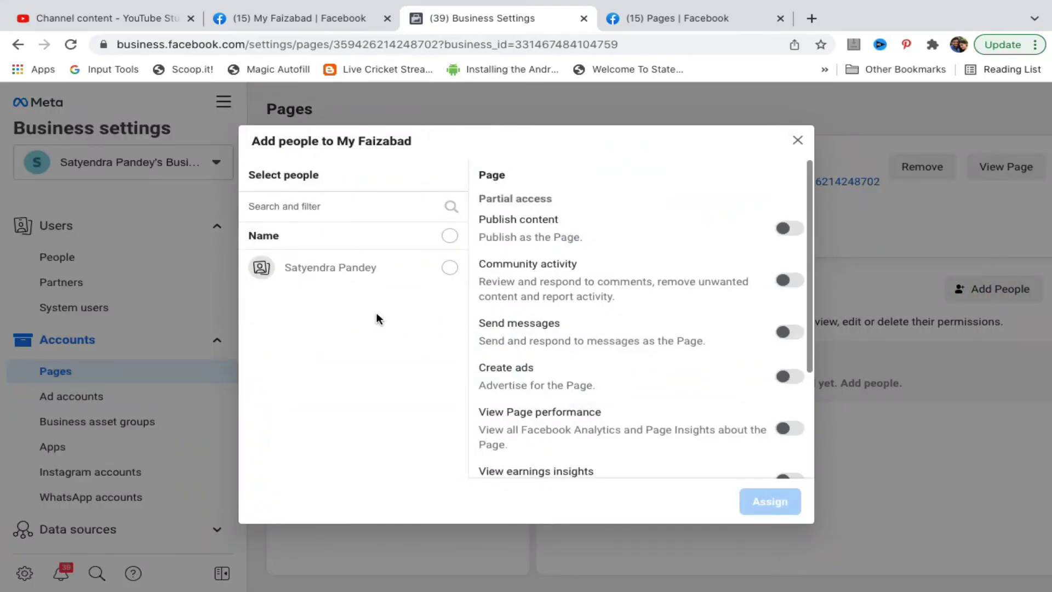
click(449, 269)
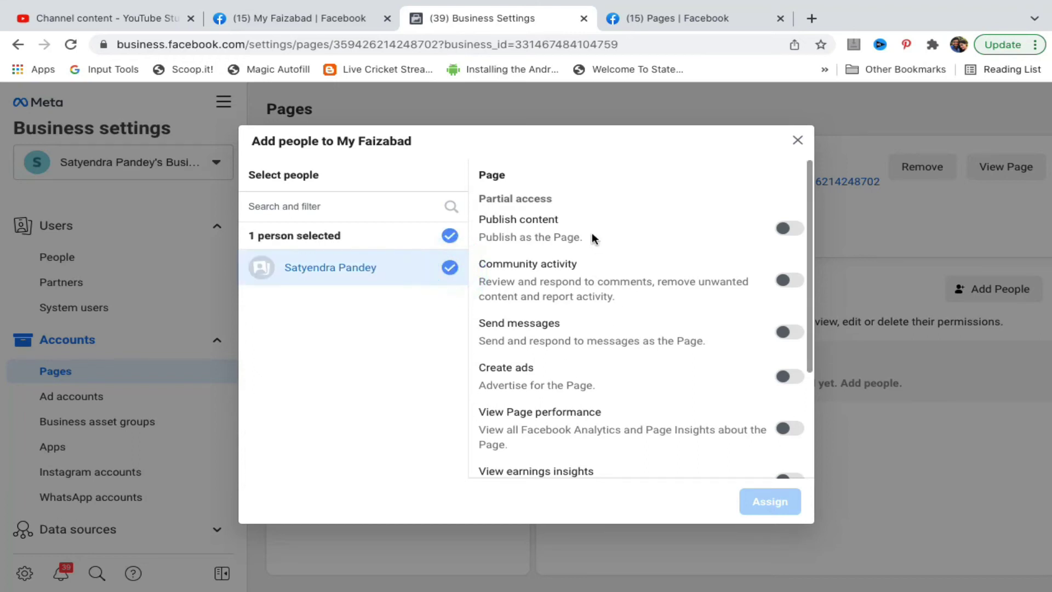
click(789, 232)
scroll(733, 286, down, 1)
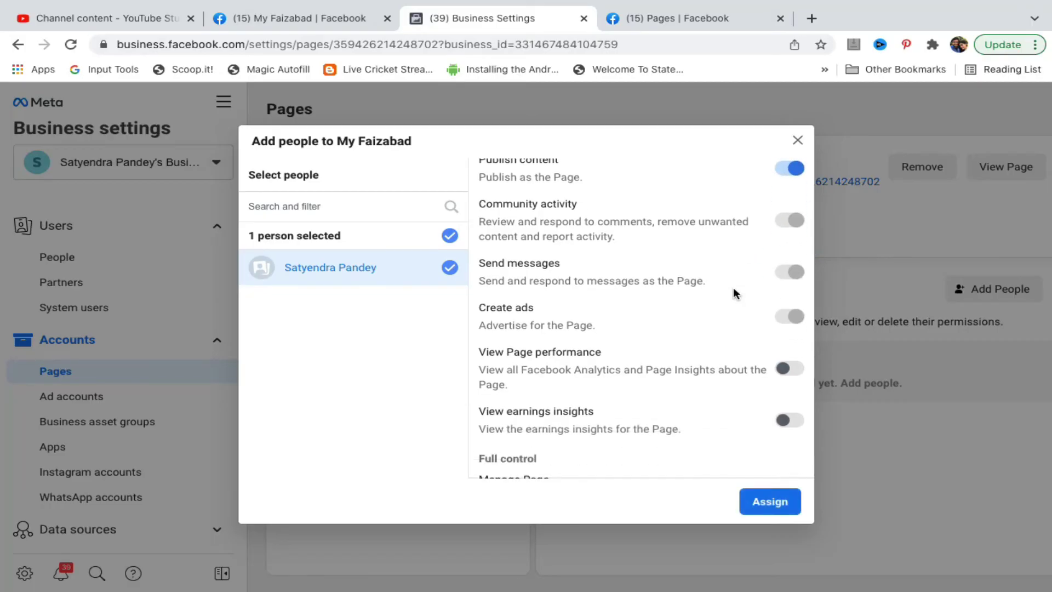
scroll(733, 287, down, 1)
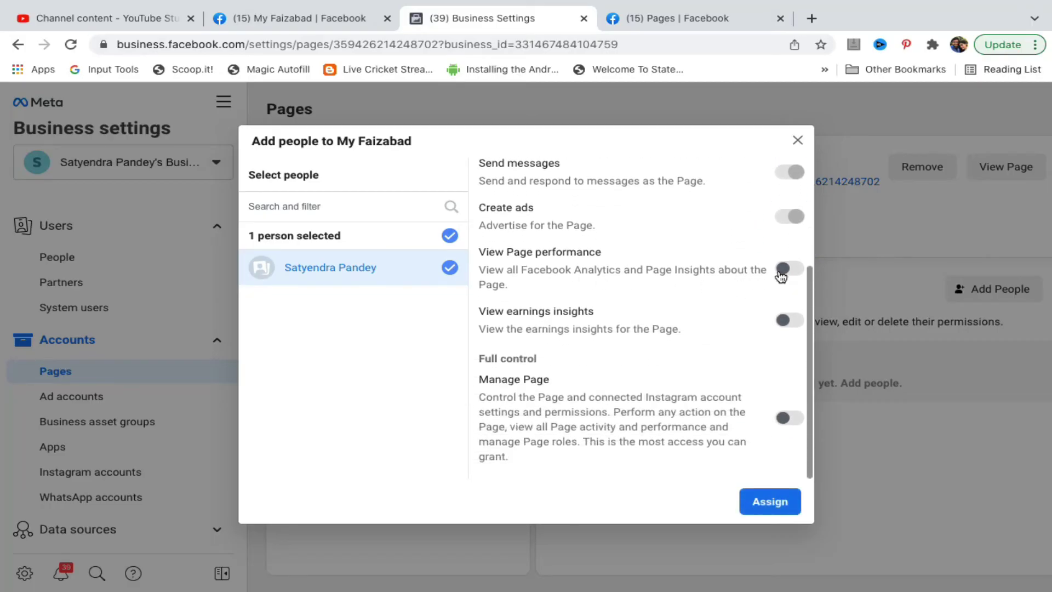
click(787, 271)
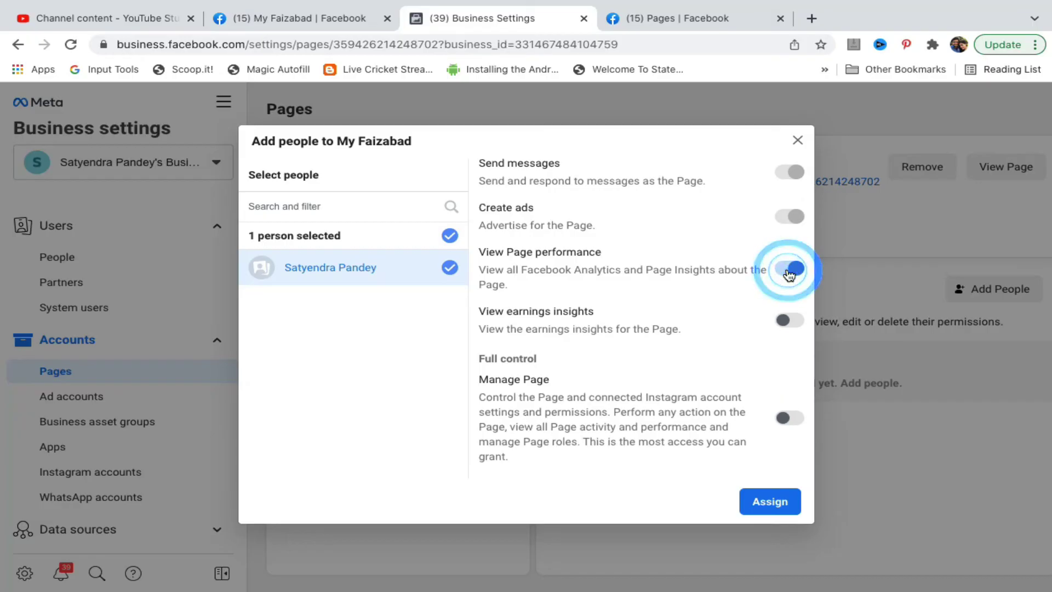
click(785, 321)
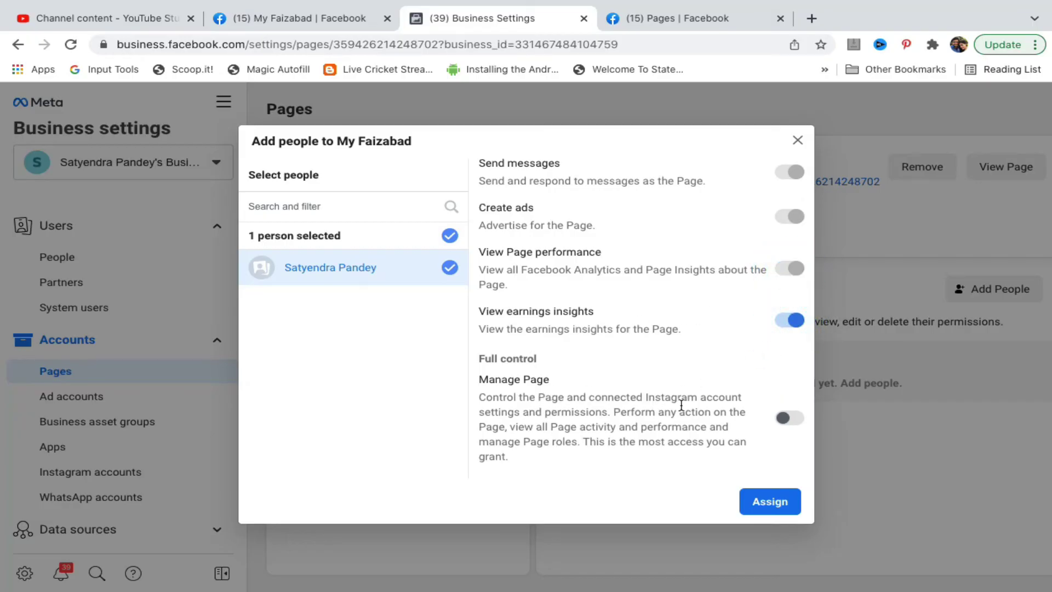
click(790, 421)
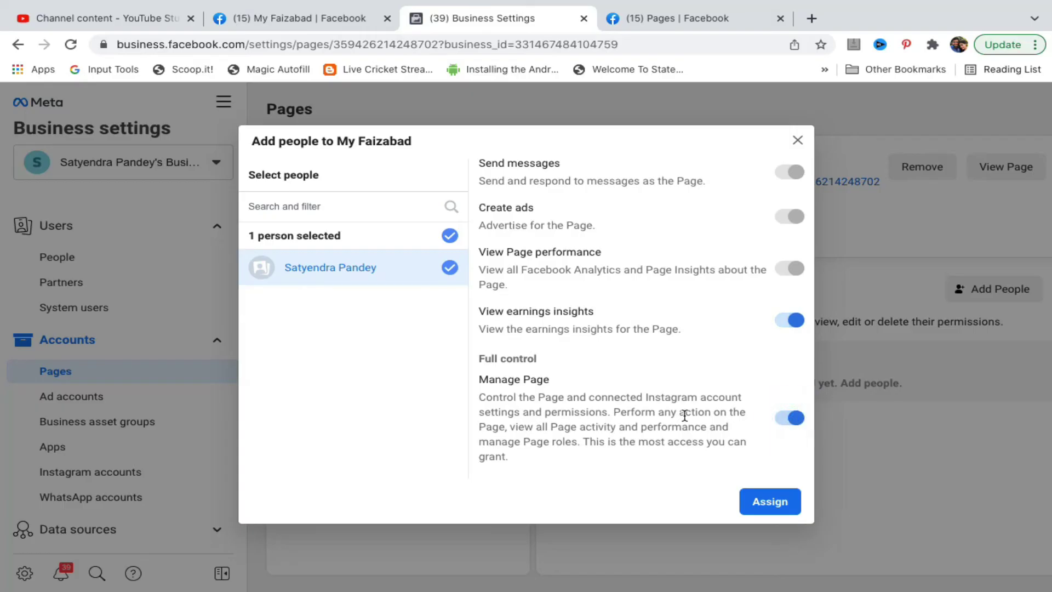
click(770, 503)
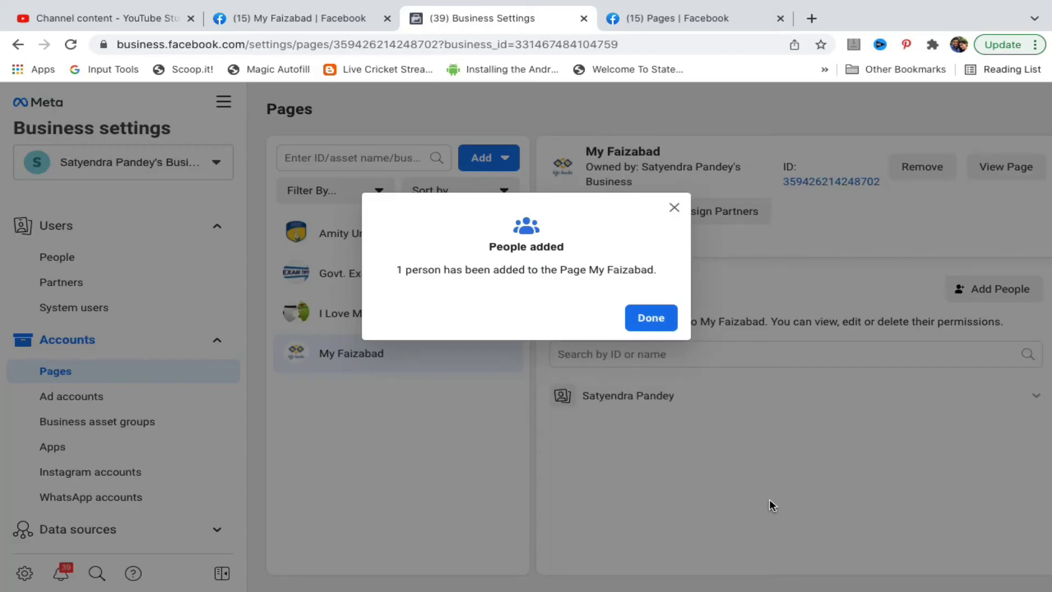
Dismiss the People added confirmation and switch to the My Faizabad tab
click(642, 319)
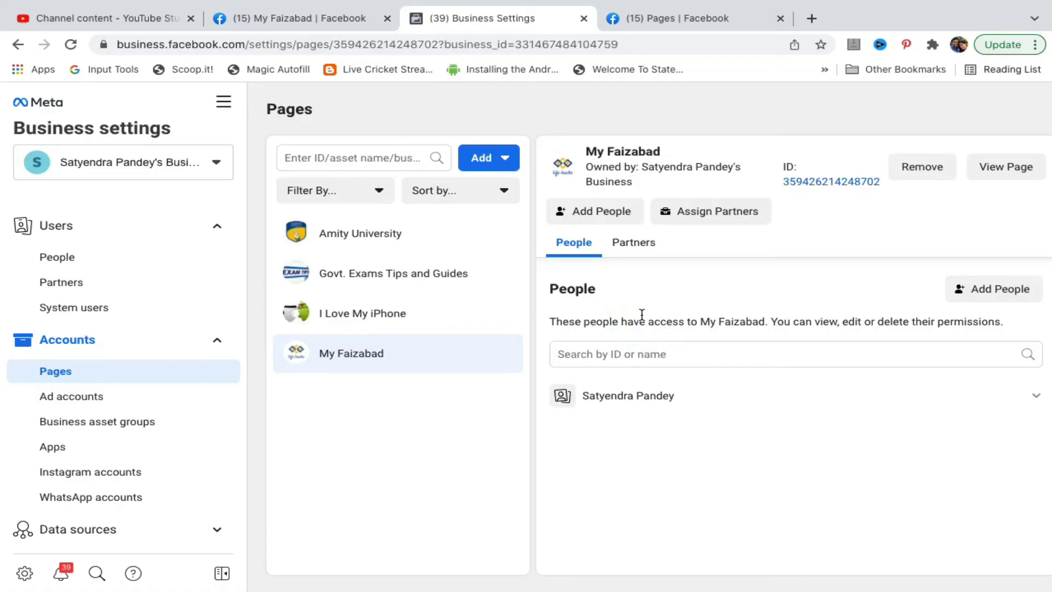
click(303, 18)
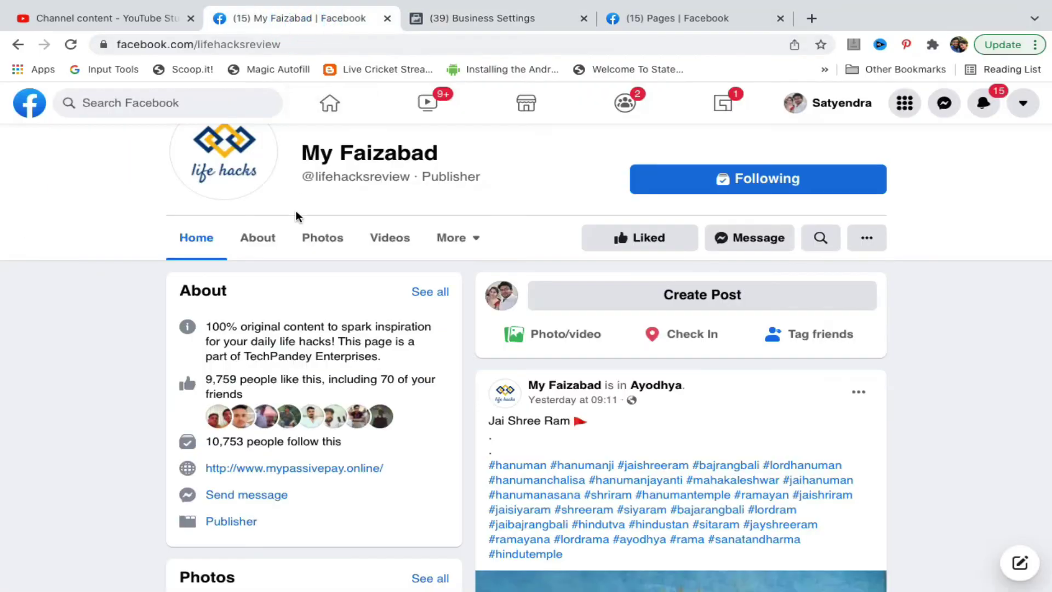
scroll(296, 215, up, 3)
scroll(297, 215, down, 7)
scroll(296, 216, up, 1)
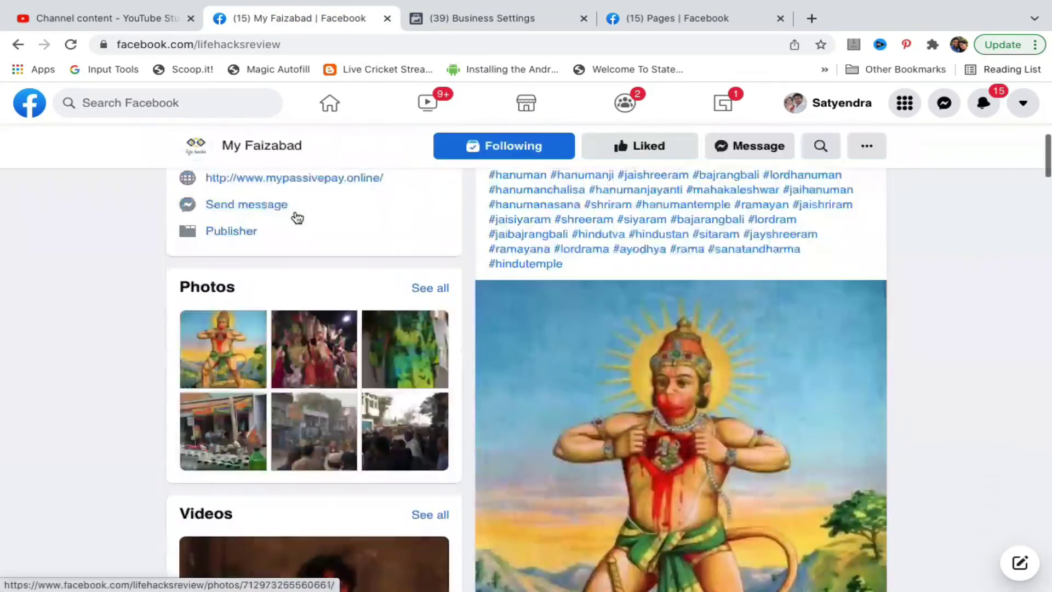
scroll(279, 197, up, 7)
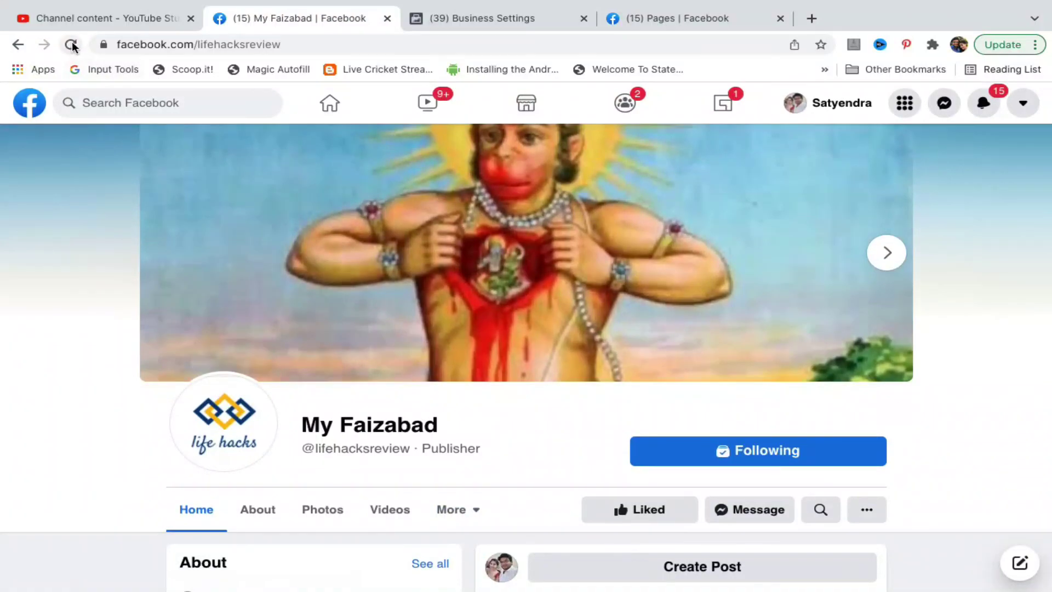
Reload the My Faizabad page so its Manage Page admin view appears
click(72, 45)
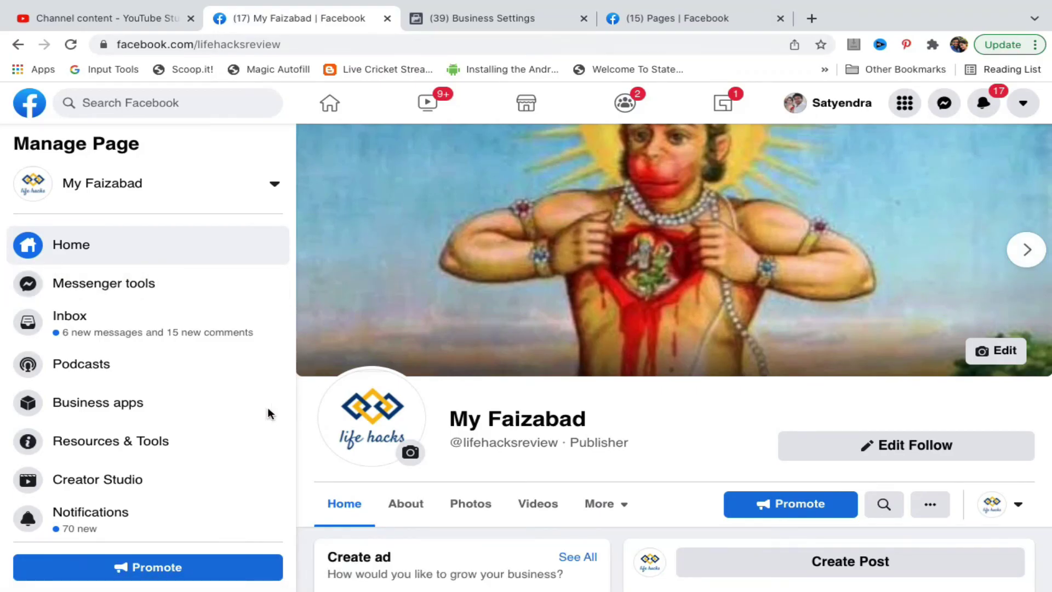
scroll(142, 407, down, 2)
scroll(143, 408, down, 1)
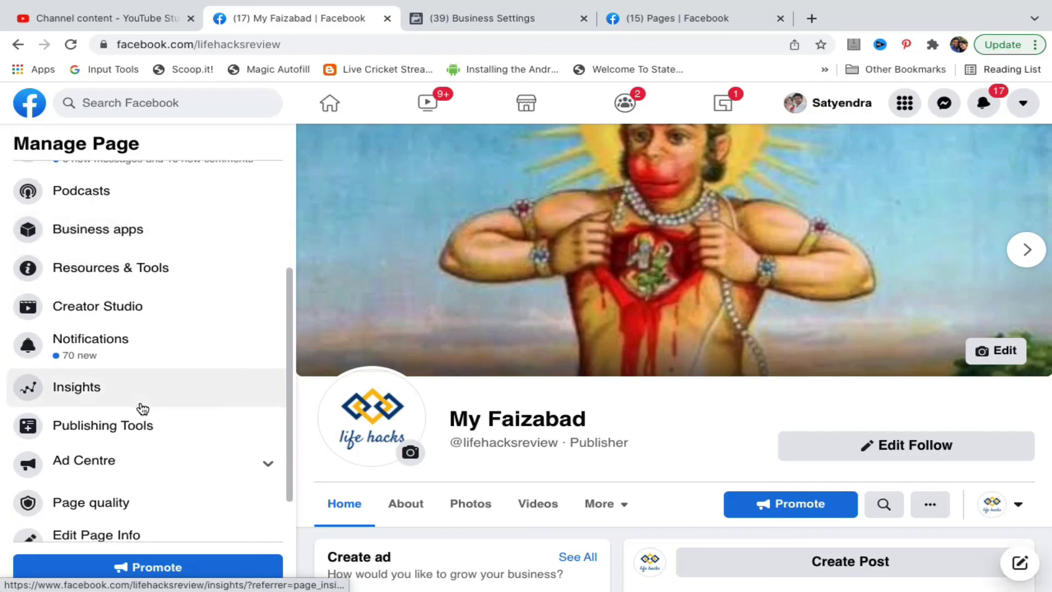